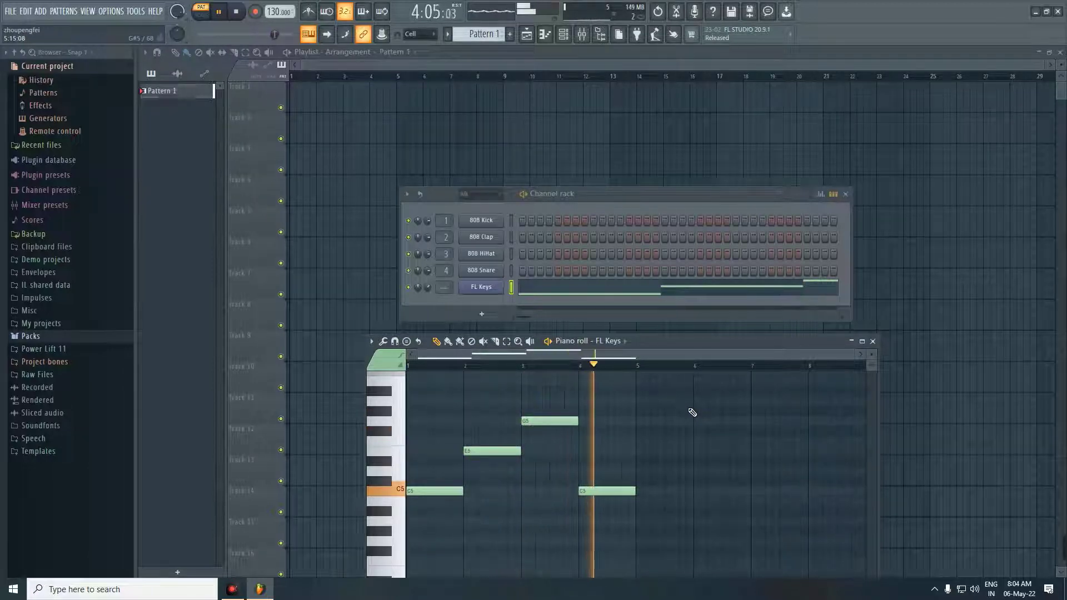
Stop playback and select every note of the four-note FL Keys melody
{"action": "key", "text": "space"}
{"action": "key", "text": "ctrl+a"}
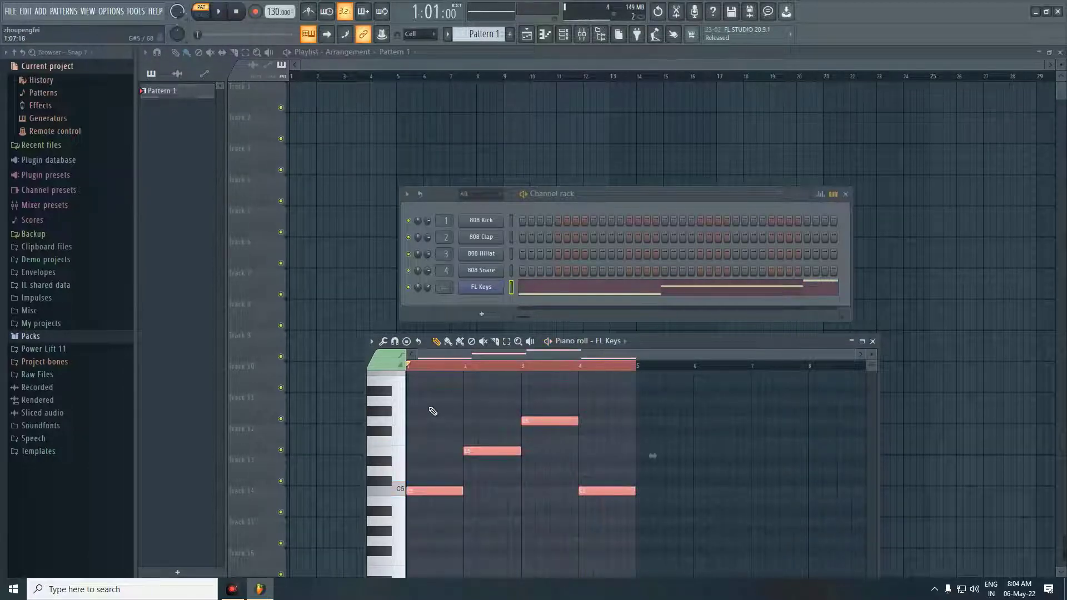
Open the chopper on the selected notes and raise the time multiplier for denser chops
{"action": "left_click", "coordinate": [399, 343]}
{"action": "left_click", "coordinate": [388, 343]}
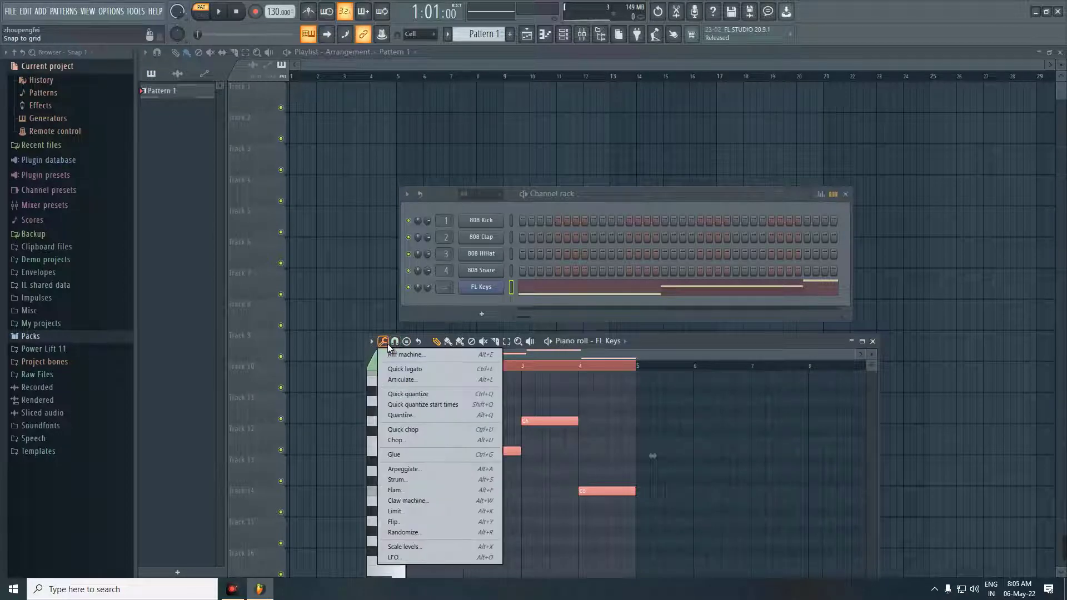
{"action": "left_click", "coordinate": [414, 441]}
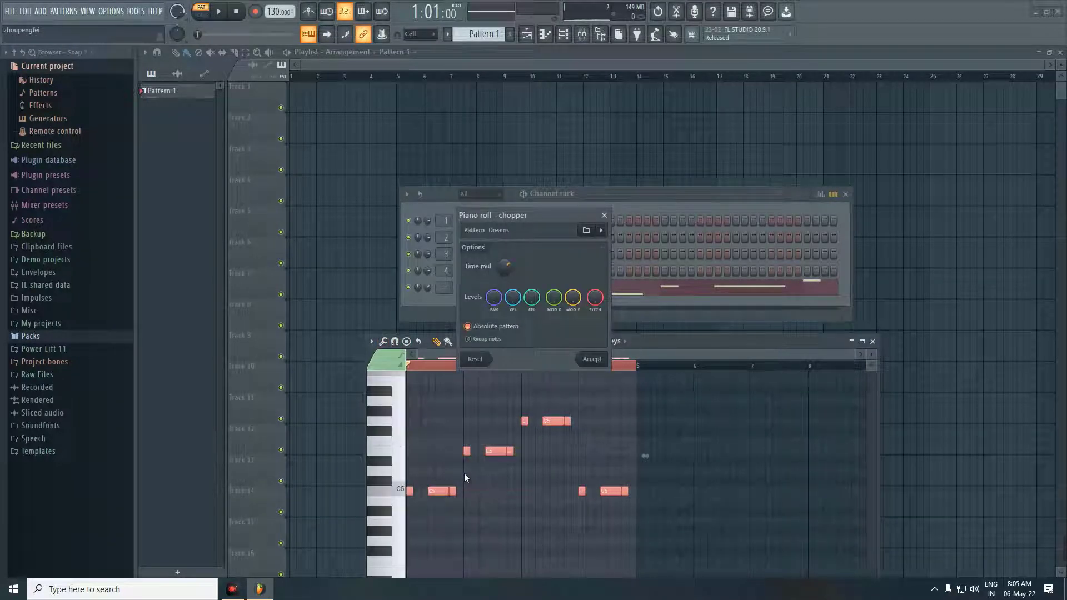
{"action": "key", "text": "space"}
{"action": "key", "text": "space"}
{"action": "left_click_drag", "start_coordinate": [500, 271], "coordinate": [500, 284]}
{"action": "key", "text": "space"}
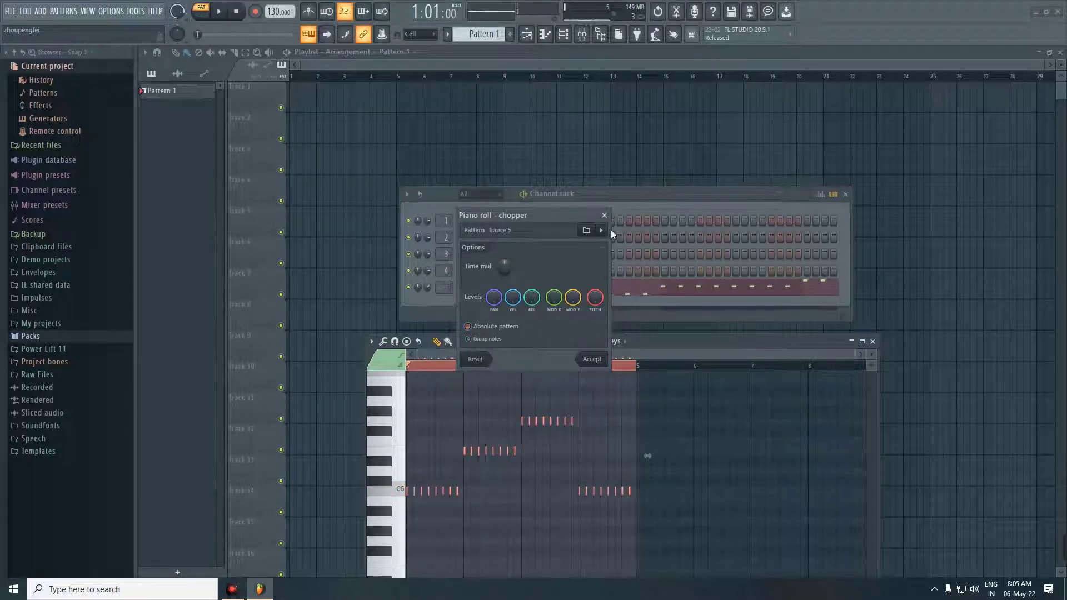
Audition the opaque 2, pyro 2, trance sparkle and Step 1 I - TE chop presets
{"action": "left_click", "coordinate": [605, 230]}
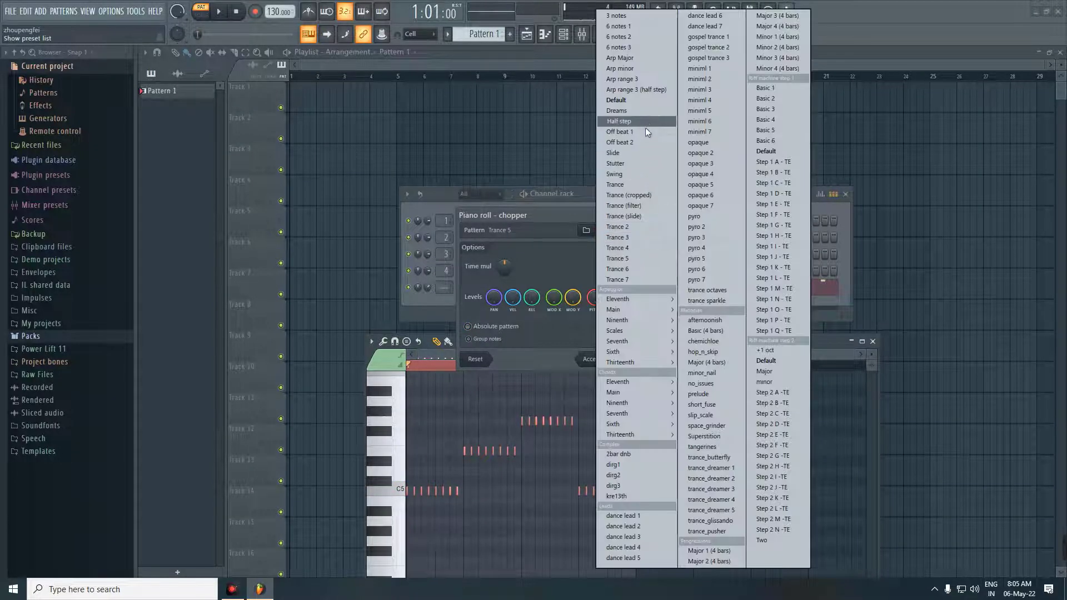
{"action": "left_click", "coordinate": [701, 154]}
{"action": "key", "text": "space"}
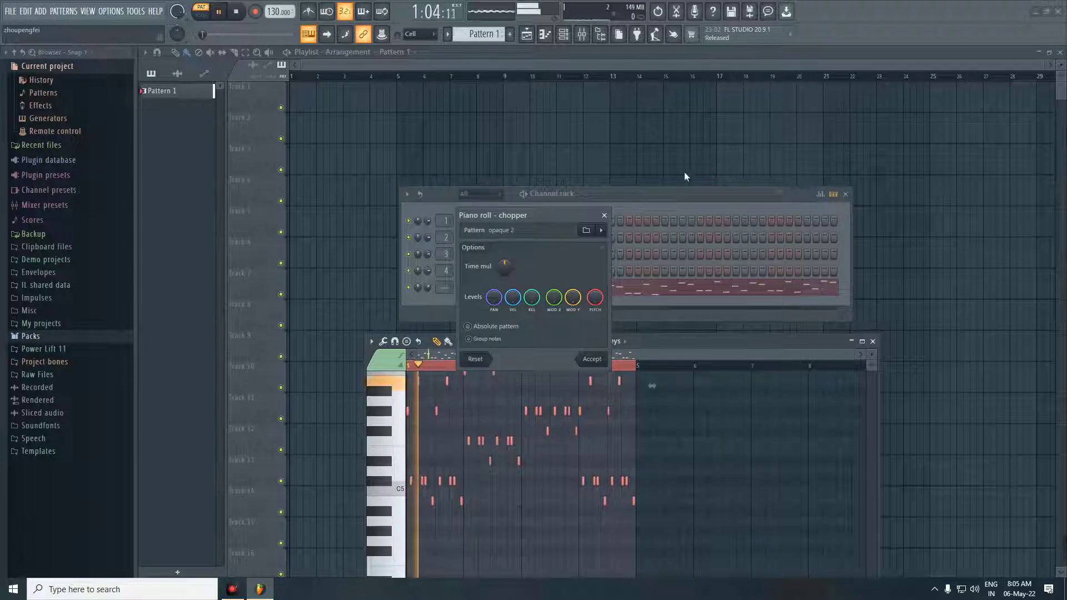
{"action": "key", "text": "space"}
{"action": "left_click", "coordinate": [601, 230]}
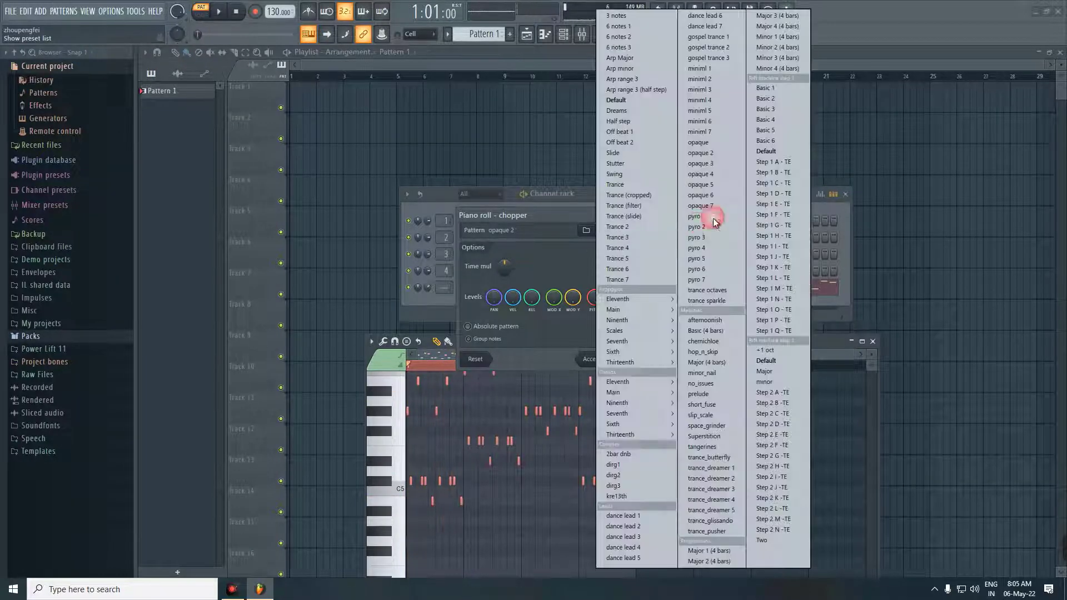
{"action": "left_click", "coordinate": [714, 228]}
{"action": "key", "text": "space"}
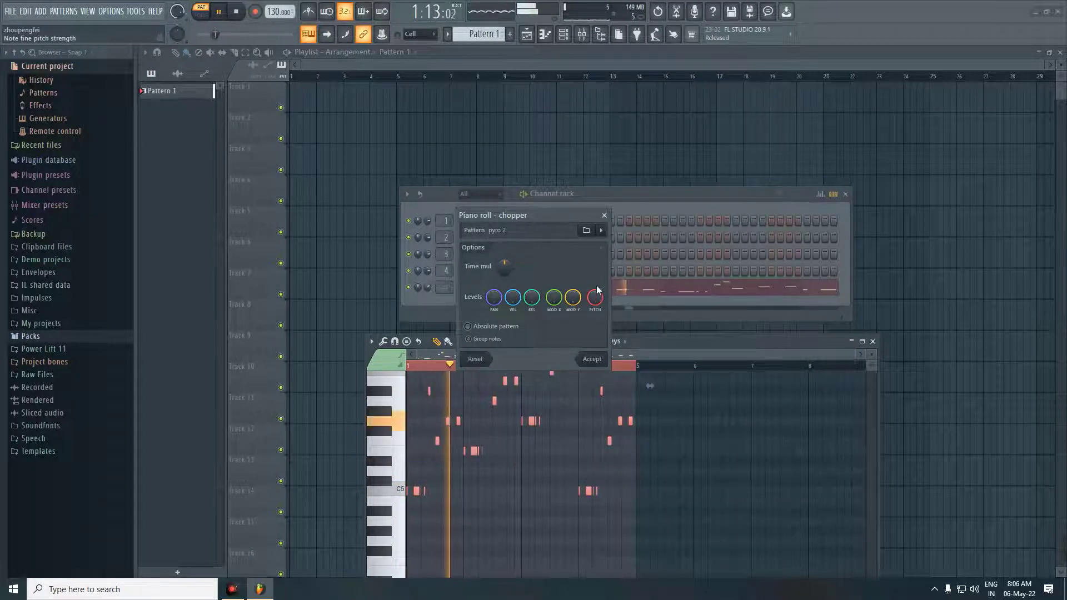
{"action": "left_click", "coordinate": [600, 230]}
{"action": "left_click", "coordinate": [707, 302]}
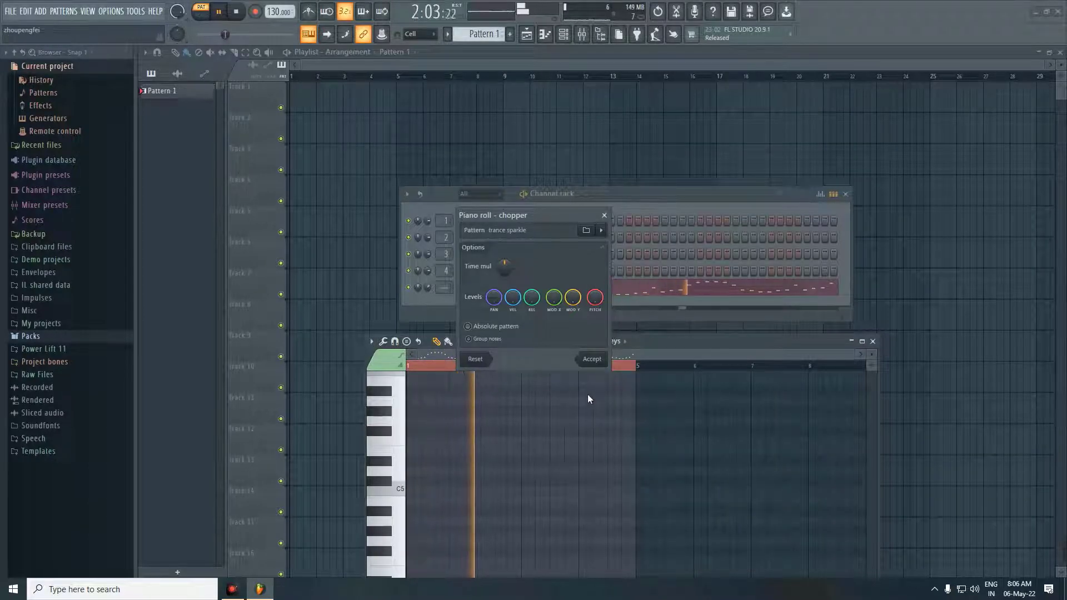
{"action": "key", "text": "space"}
{"action": "left_click", "coordinate": [600, 232]}
{"action": "left_click", "coordinate": [771, 249]}
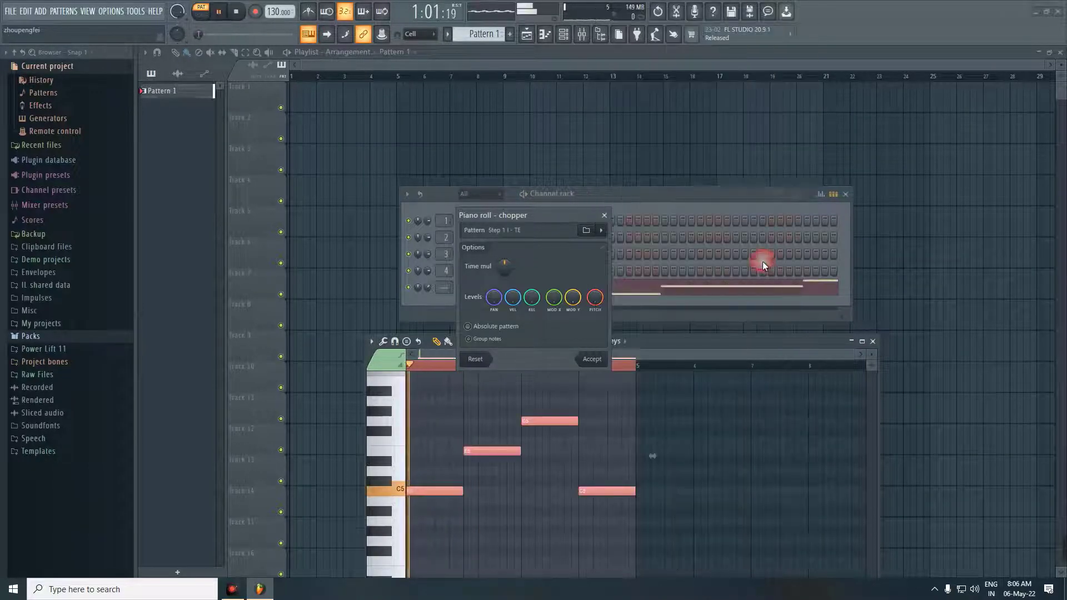
Audition the Major Ninth Sharp 5th, opaque 6 and miniml 7 chop presets
{"action": "left_click", "coordinate": [601, 230]}
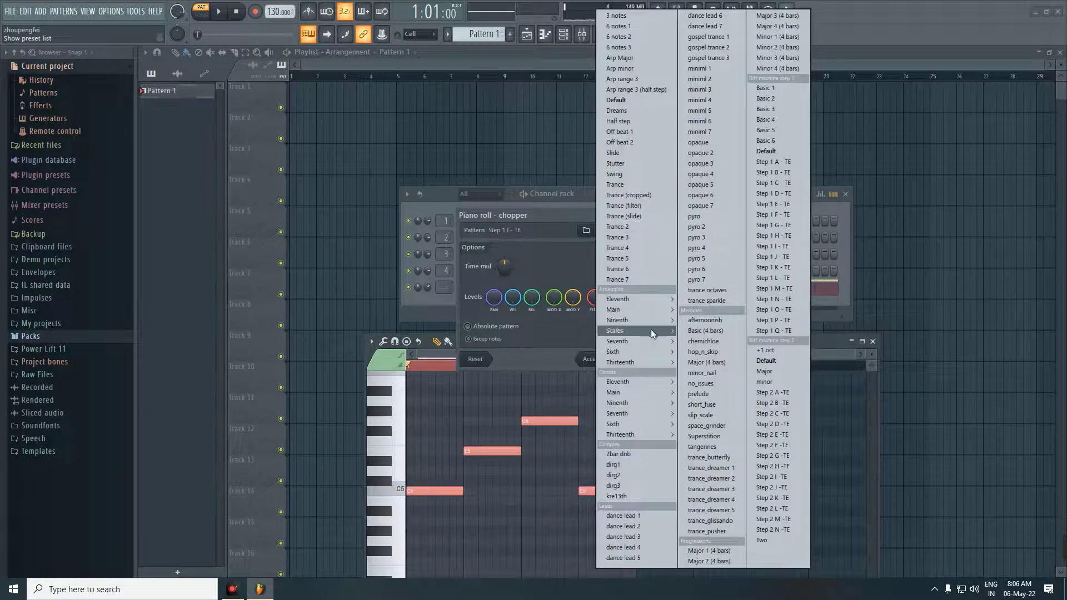
{"action": "mouse_move", "coordinate": [652, 320]}
{"action": "left_click", "coordinate": [711, 331]}
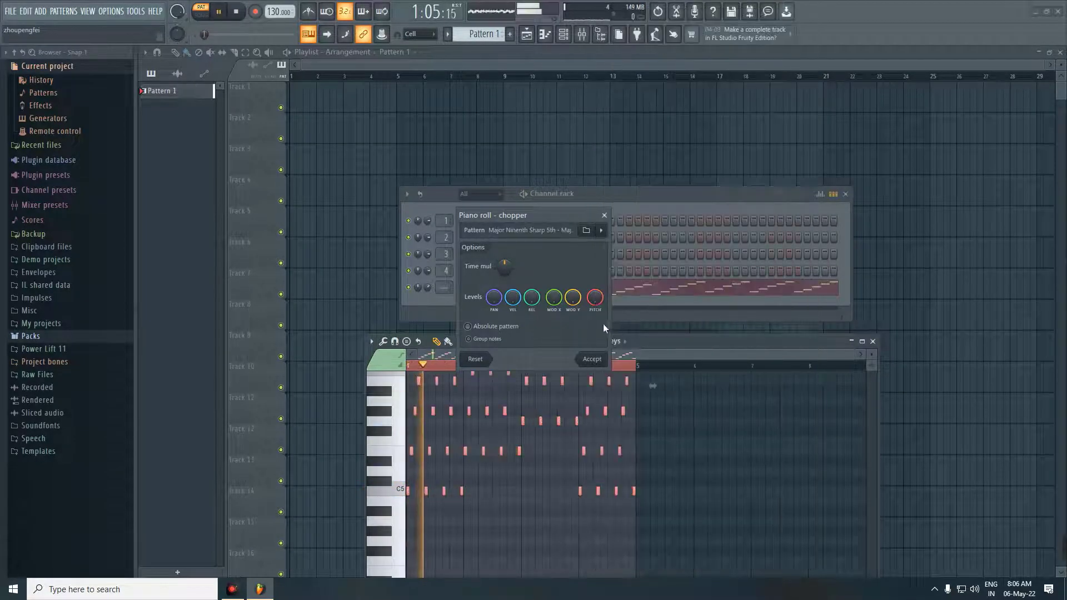
{"action": "left_click", "coordinate": [602, 231]}
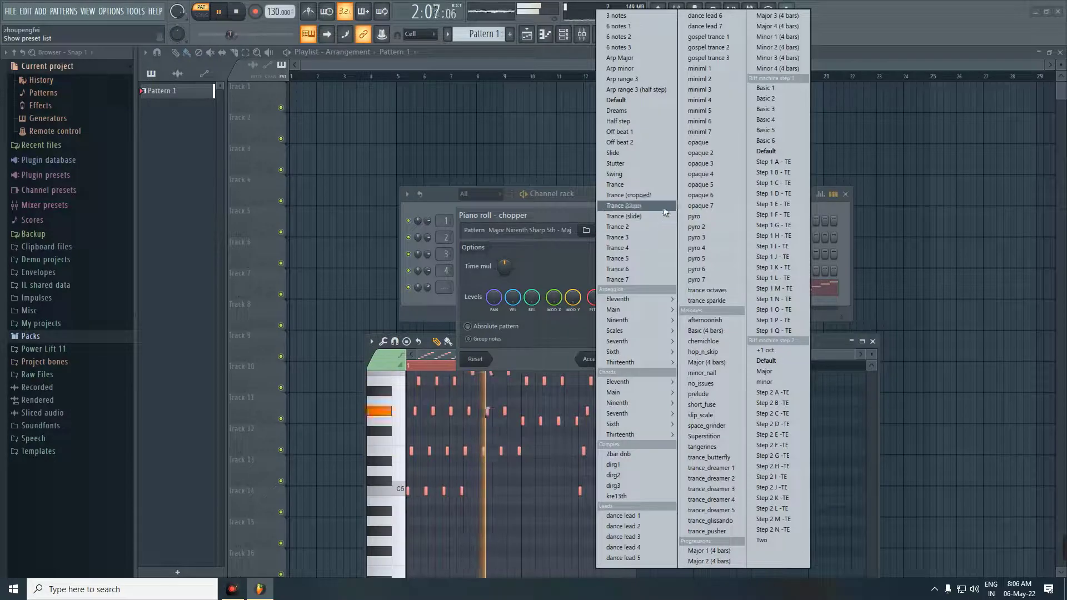
{"action": "left_click", "coordinate": [704, 207]}
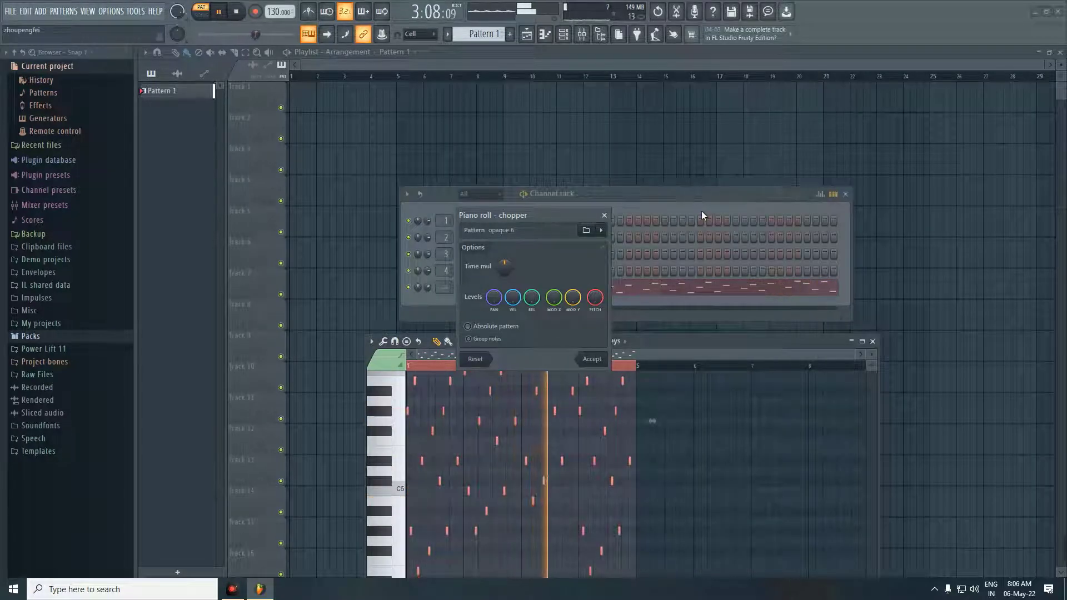
{"action": "left_click", "coordinate": [602, 230]}
{"action": "left_click", "coordinate": [699, 132]}
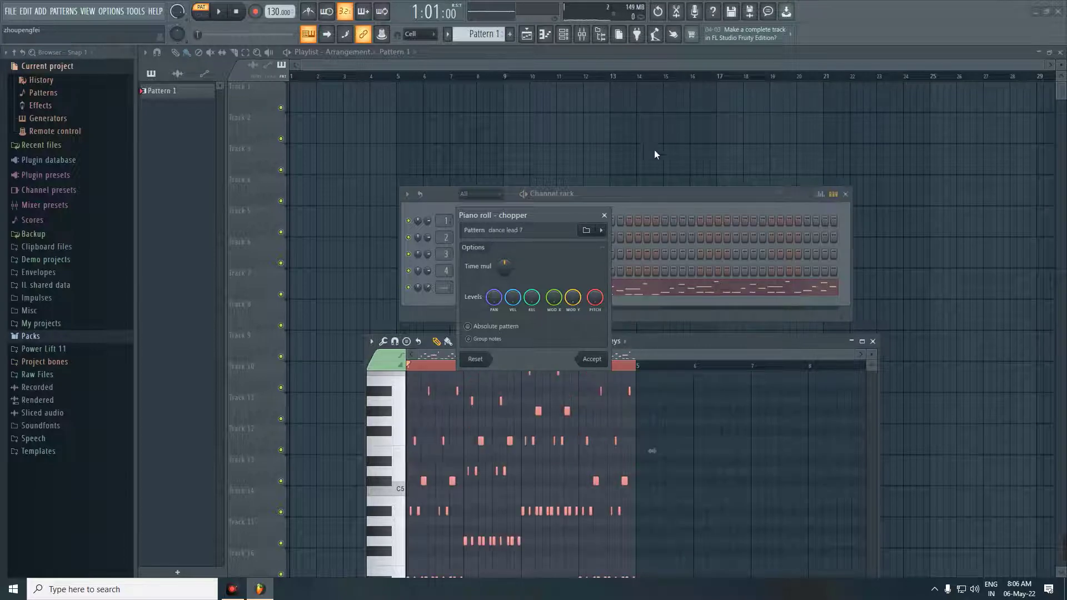
{"action": "key", "text": "space"}
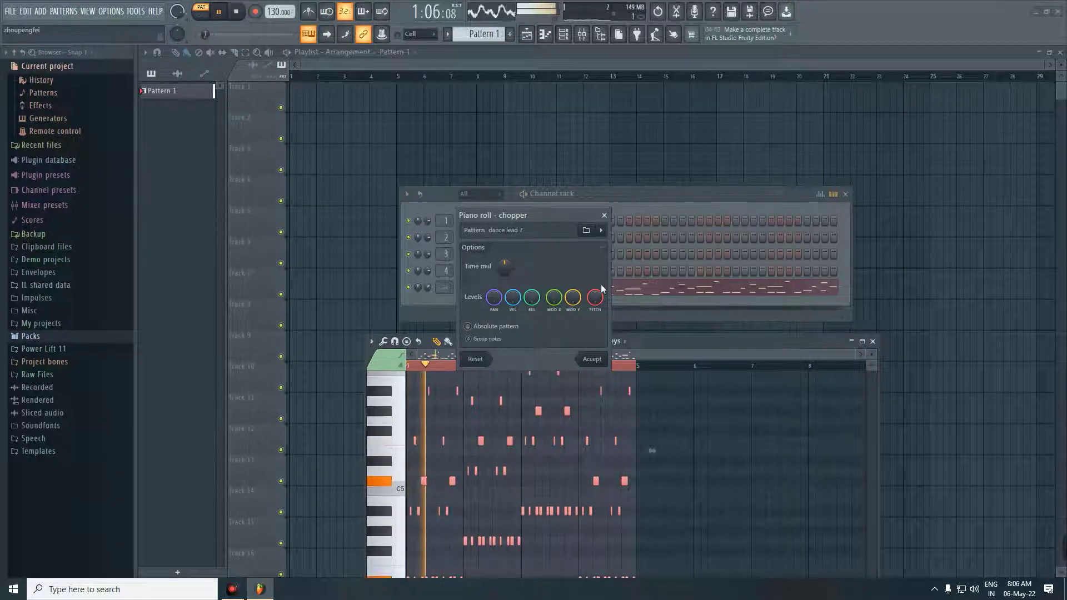
{"action": "key", "text": "space"}
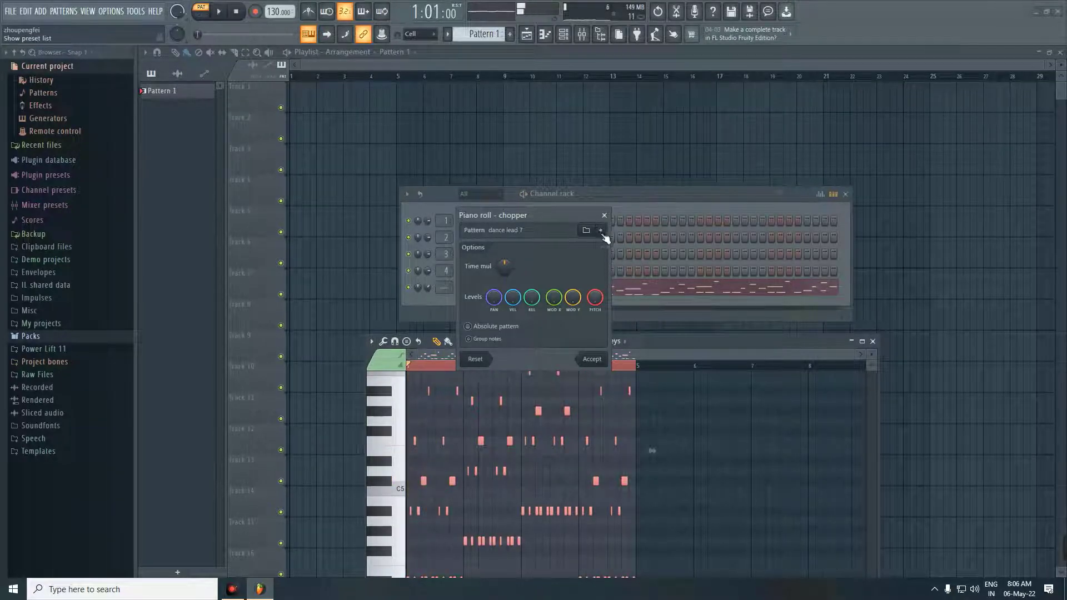
Choose the pyro 7 chop preset, preview it, and accept it
{"action": "left_click", "coordinate": [602, 232]}
{"action": "left_click", "coordinate": [739, 272]}
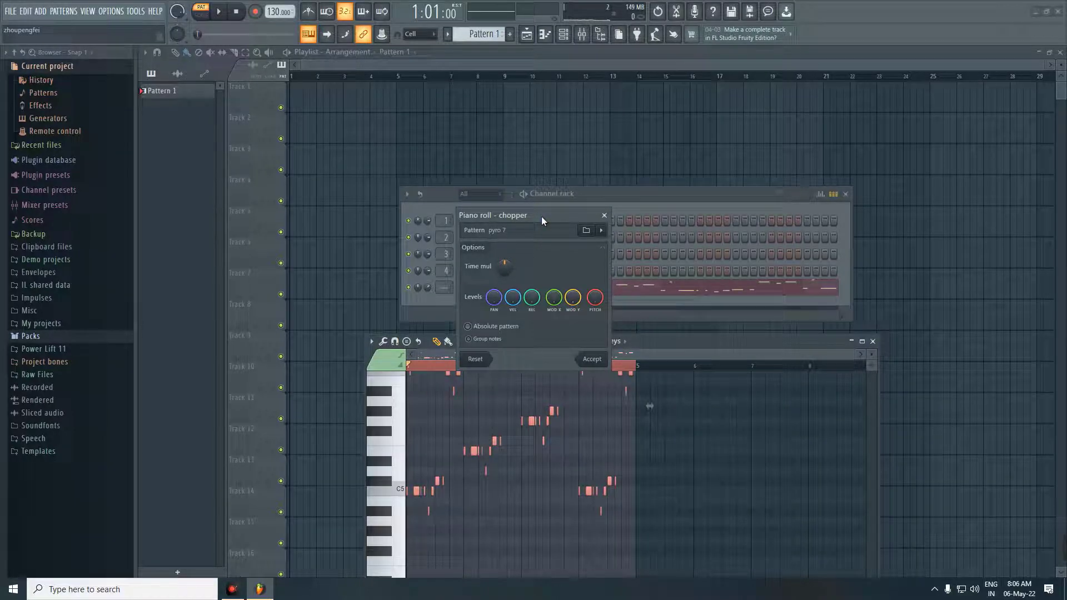
{"action": "key", "text": "space"}
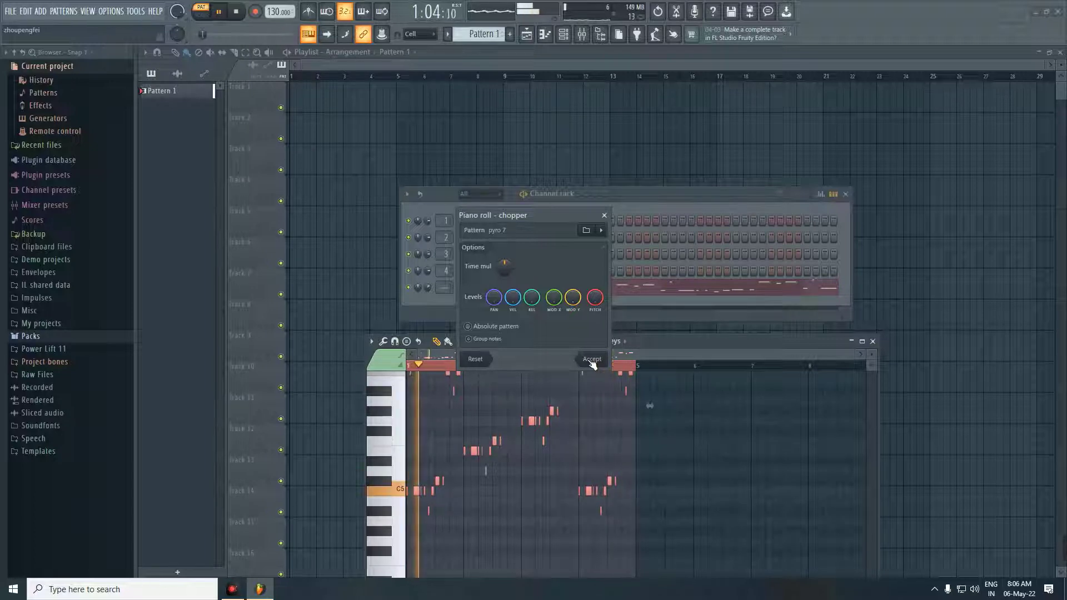
{"action": "key", "text": "space"}
{"action": "left_click", "coordinate": [591, 359]}
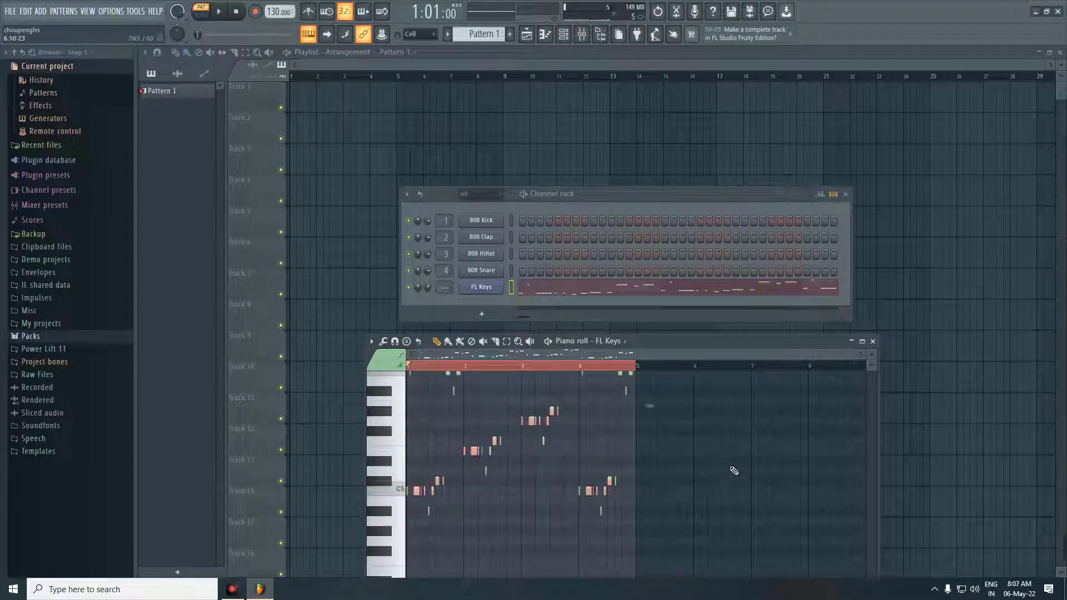
Play back the chopped melody while scrolling through the piano roll to review it
{"action": "key", "text": "space"}
{"action": "scroll", "coordinate": [702, 476], "scroll_direction": "down", "scroll_amount": 4}
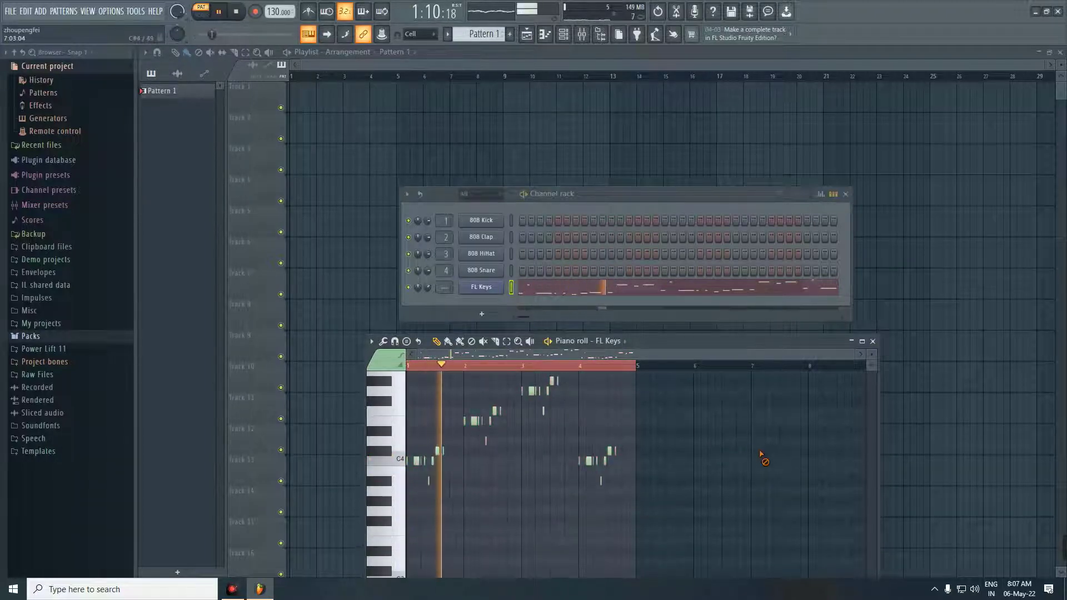
{"action": "key", "text": "space"}
{"action": "scroll", "coordinate": [414, 371], "scroll_direction": "up", "scroll_amount": 4}
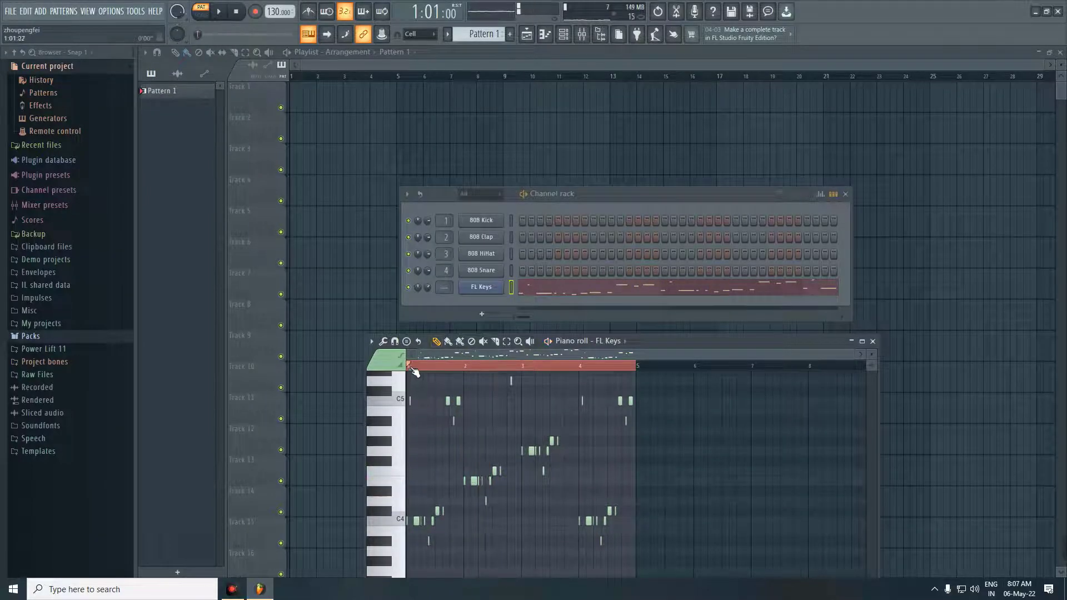
{"action": "scroll", "coordinate": [423, 378], "scroll_direction": "up", "scroll_amount": 1}
{"action": "key", "text": "space"}
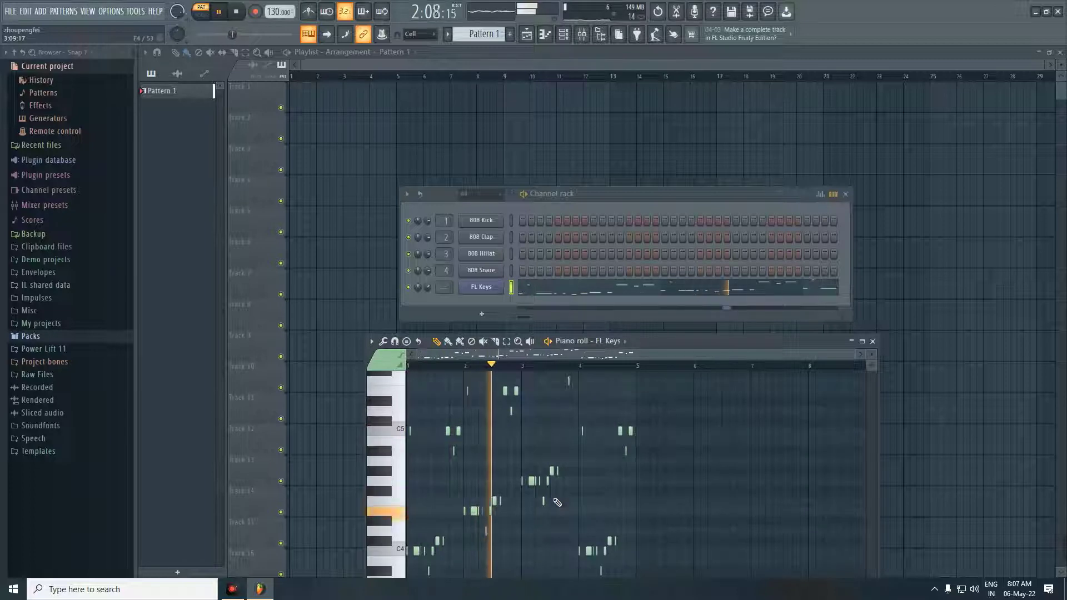
{"action": "scroll", "coordinate": [579, 488], "scroll_direction": "up", "scroll_amount": 2}
{"action": "scroll", "coordinate": [638, 506], "scroll_direction": "down", "scroll_amount": 1}
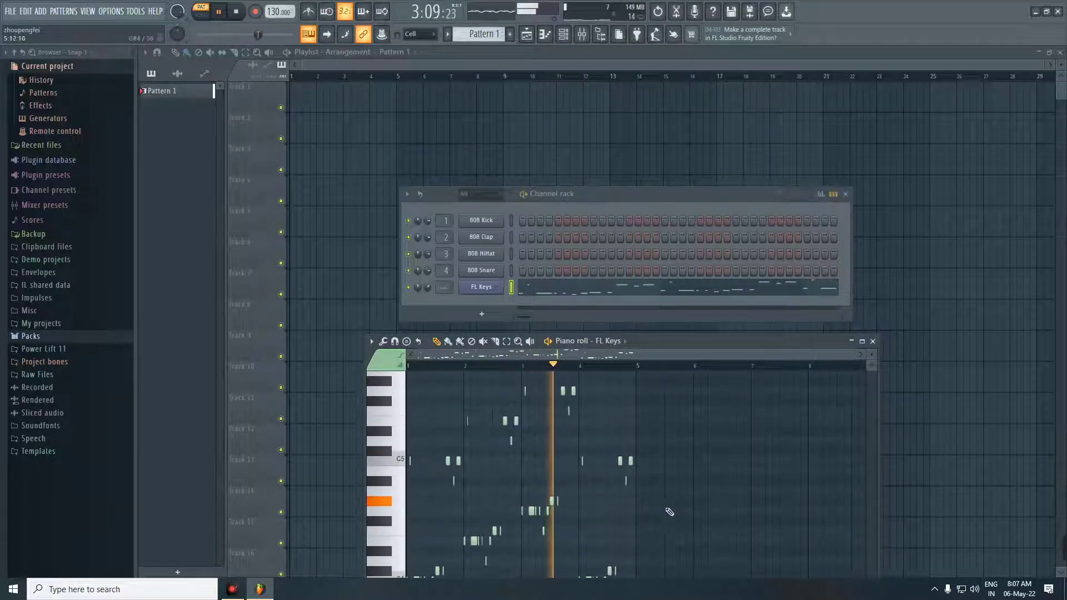
{"action": "scroll", "coordinate": [670, 513], "scroll_direction": "down", "scroll_amount": 1}
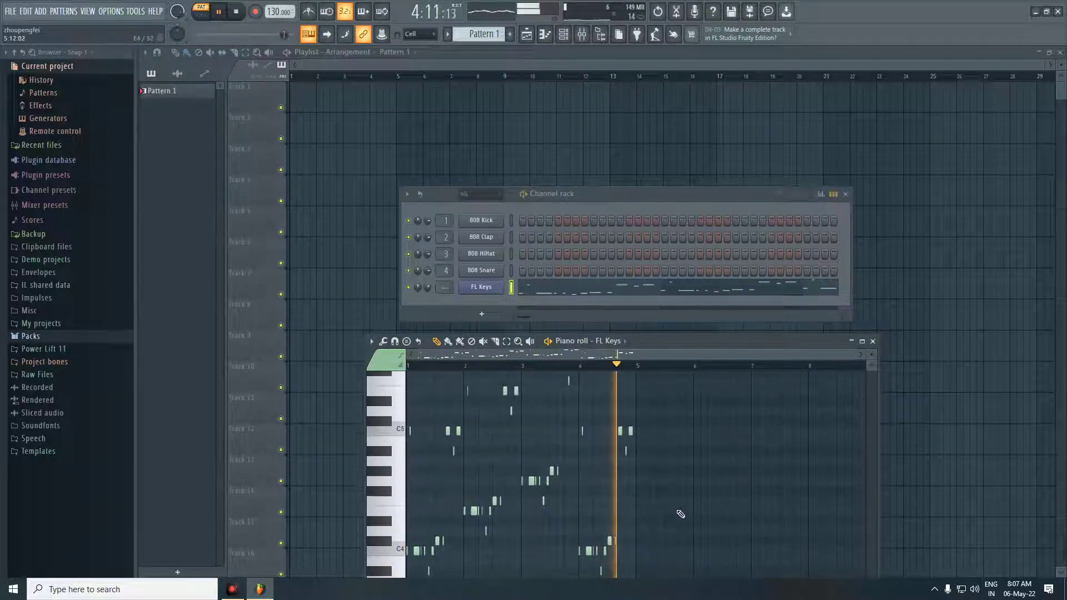
{"action": "key", "text": "space"}
Select a group of upper chopped notes, replay the pattern, and open the FL Keys instrument
{"action": "left_click_drag", "start_coordinate": [670, 573], "coordinate": [461, 361]}
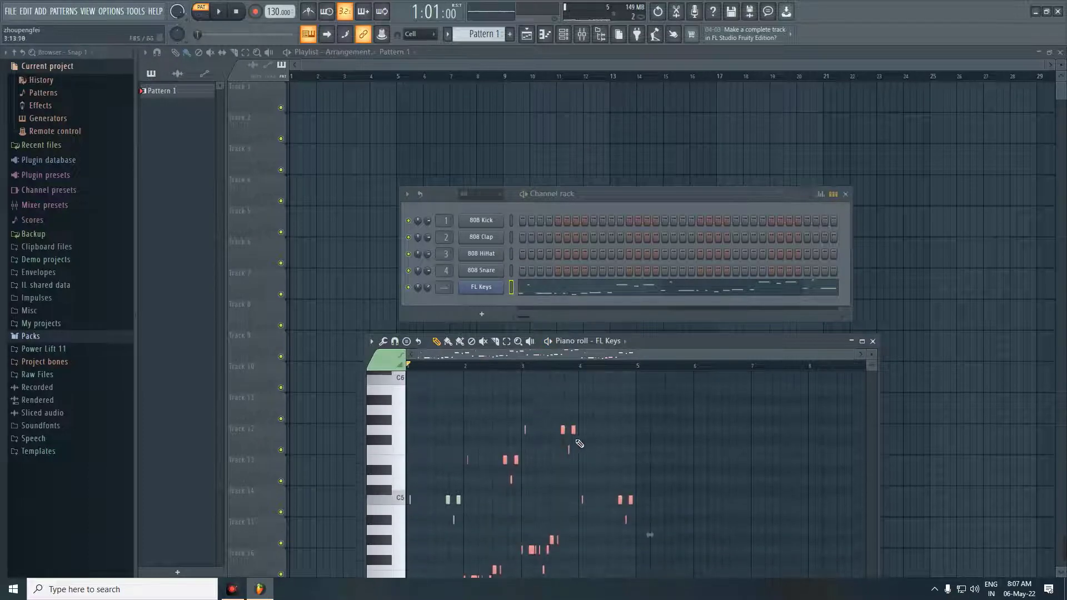
{"action": "scroll", "coordinate": [589, 437], "scroll_direction": "down", "scroll_amount": 4}
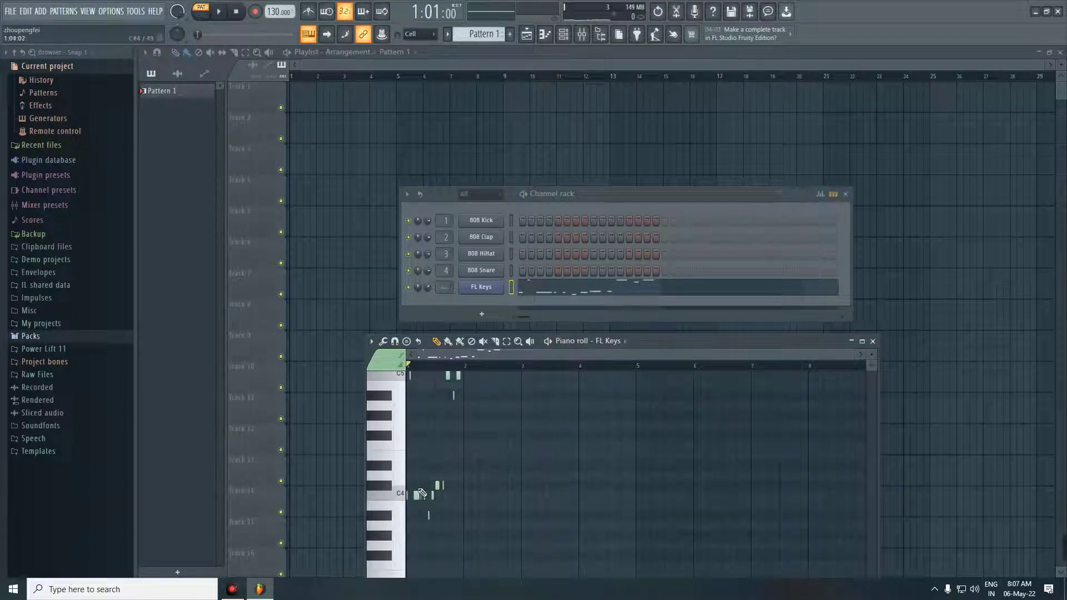
{"action": "scroll", "coordinate": [421, 493], "scroll_direction": "up", "scroll_amount": 4}
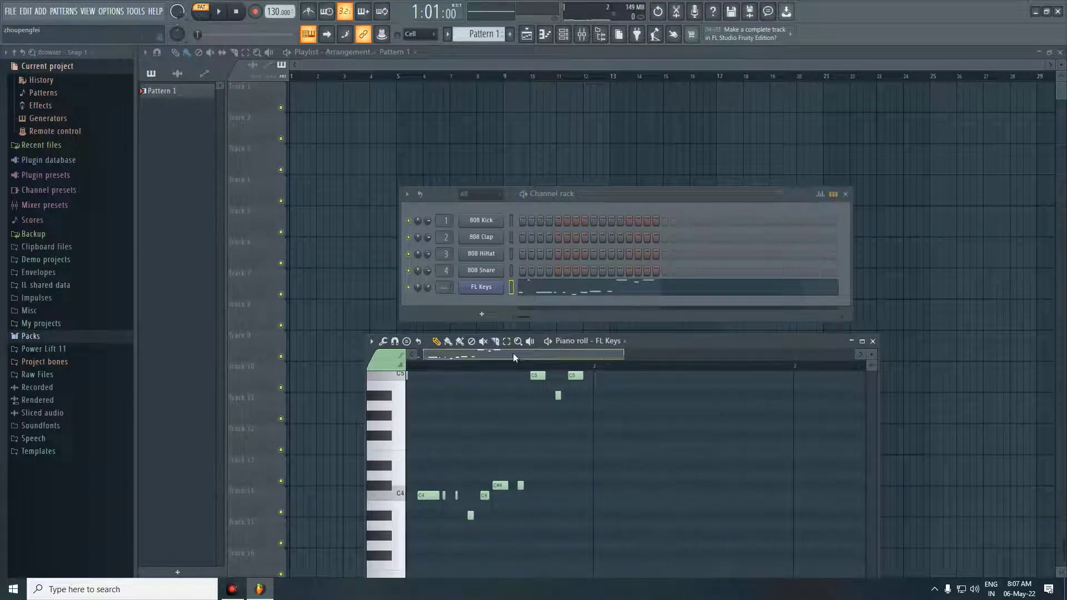
{"action": "left_click_drag", "start_coordinate": [512, 353], "coordinate": [397, 355]}
{"action": "key", "text": "space"}
{"action": "scroll", "coordinate": [461, 389], "scroll_direction": "down", "scroll_amount": 2}
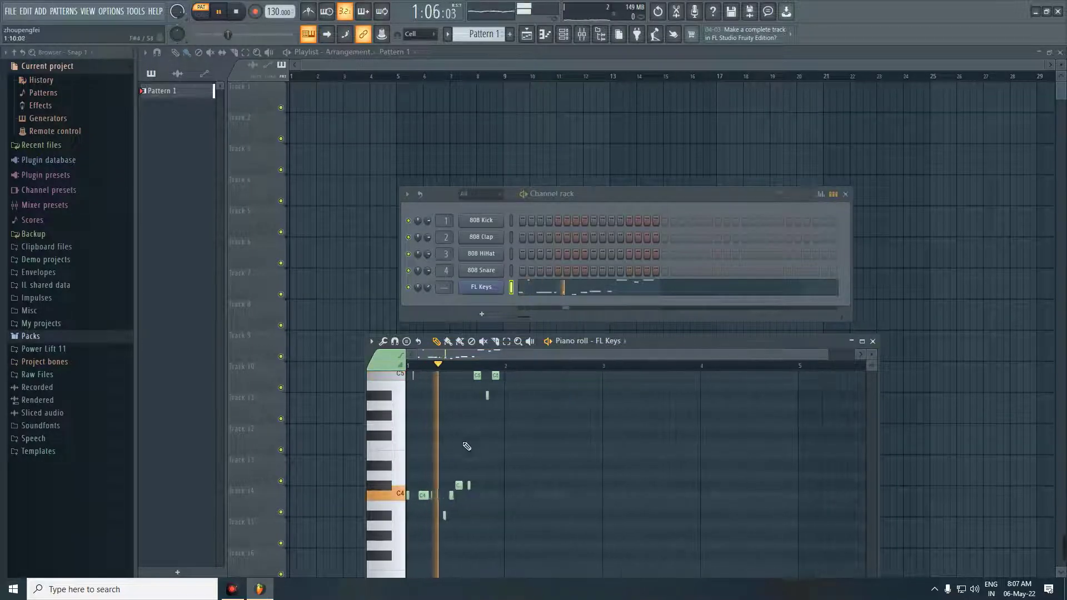
{"action": "scroll", "coordinate": [572, 444], "scroll_direction": "up", "scroll_amount": 3}
{"action": "scroll", "coordinate": [550, 433], "scroll_direction": "down", "scroll_amount": 3}
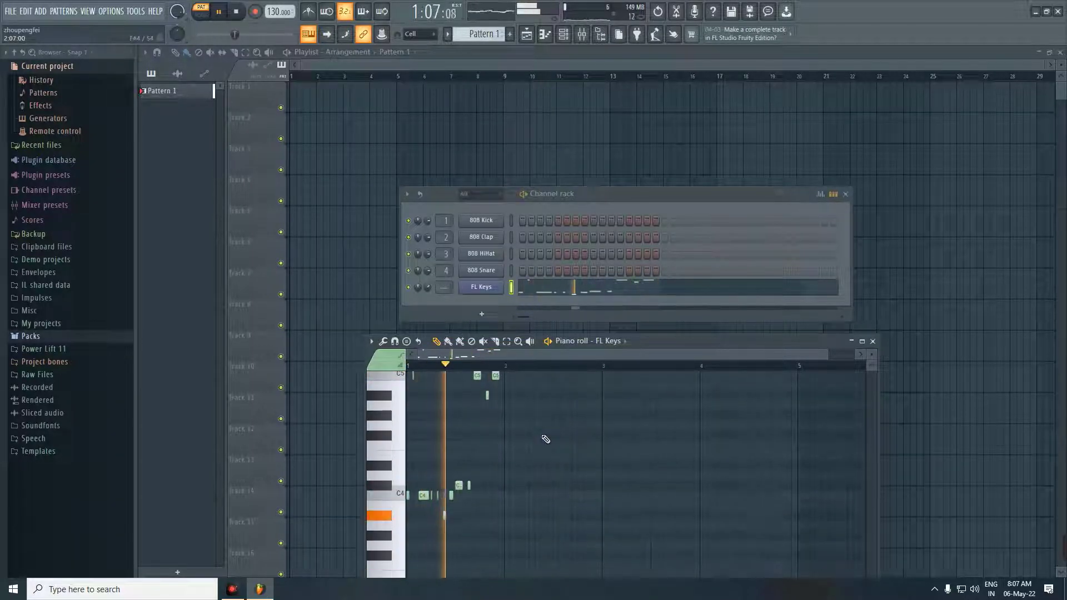
{"action": "scroll", "coordinate": [439, 488], "scroll_direction": "up", "scroll_amount": 2}
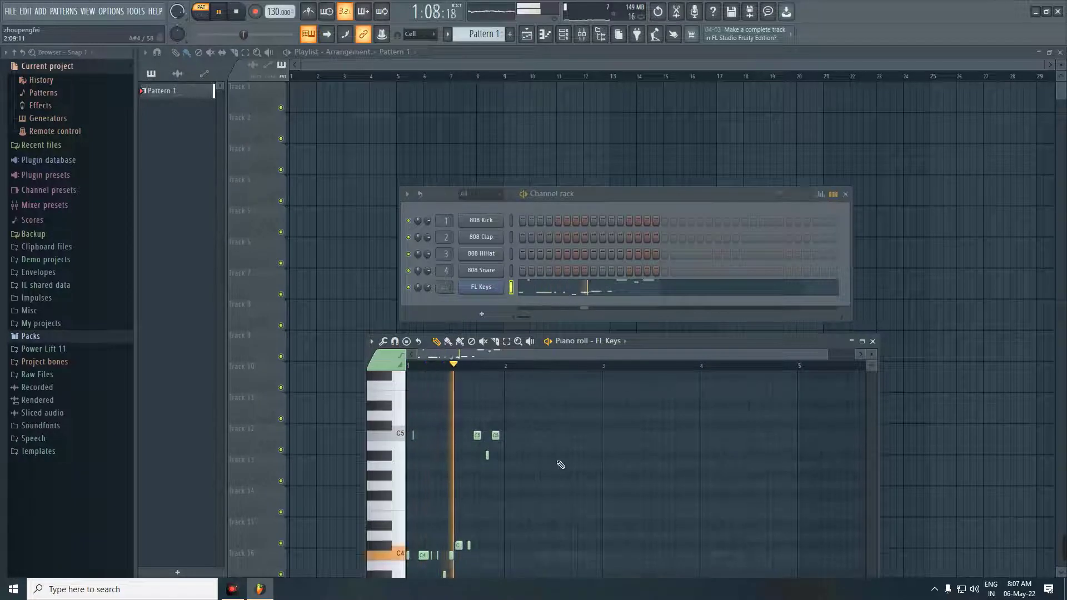
{"action": "scroll", "coordinate": [560, 464], "scroll_direction": "up", "scroll_amount": 1}
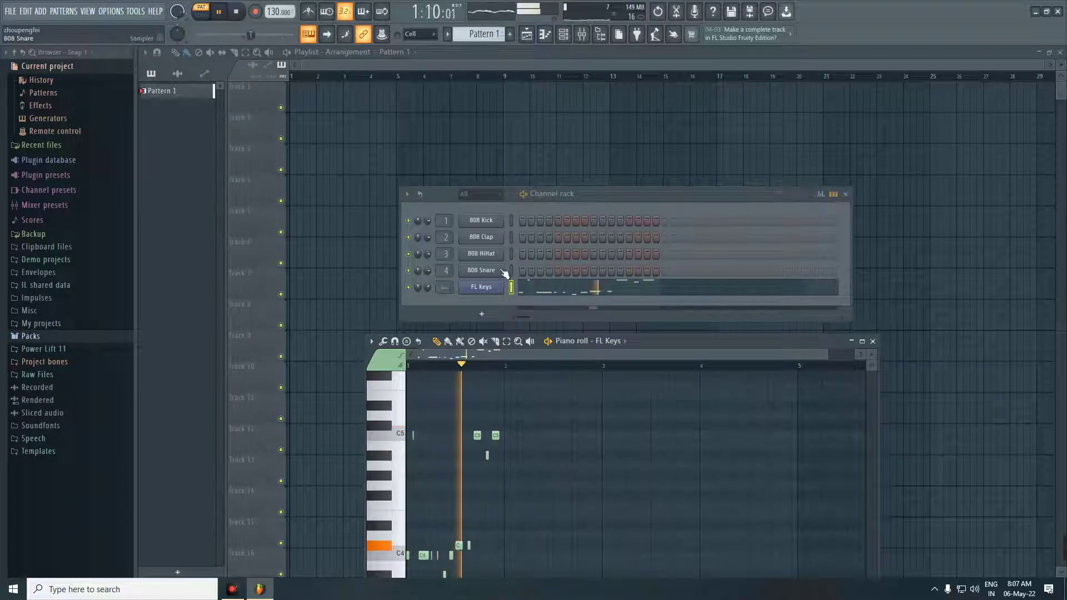
{"action": "left_click", "coordinate": [492, 286]}
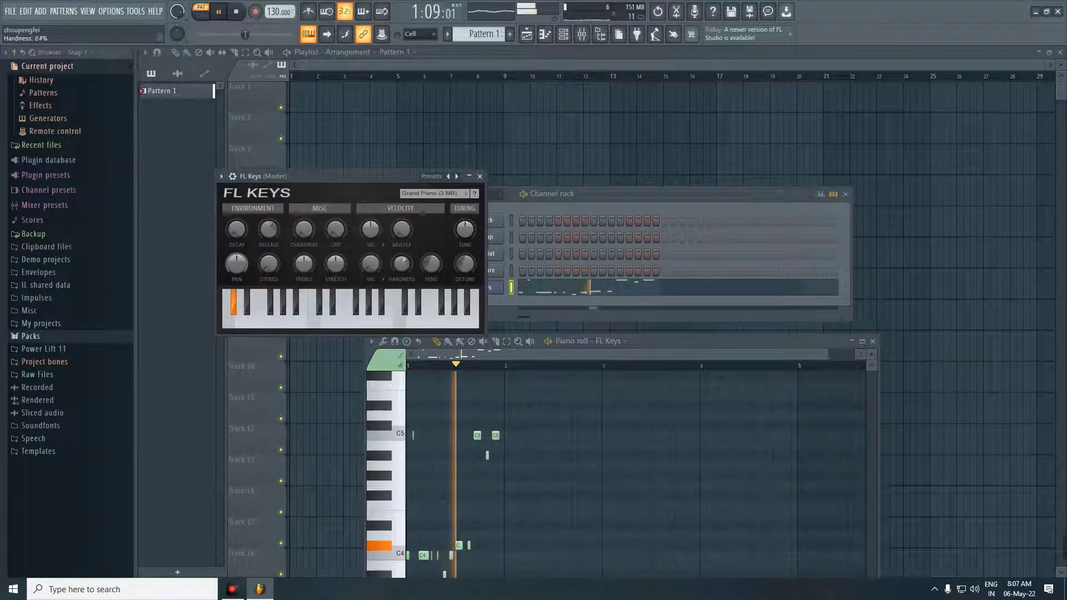
Set FL Keys hardness to 100%, velocity-to-hardness to 72% and release to 46%
{"action": "left_click_drag", "start_coordinate": [401, 264], "coordinate": [371, 200]}
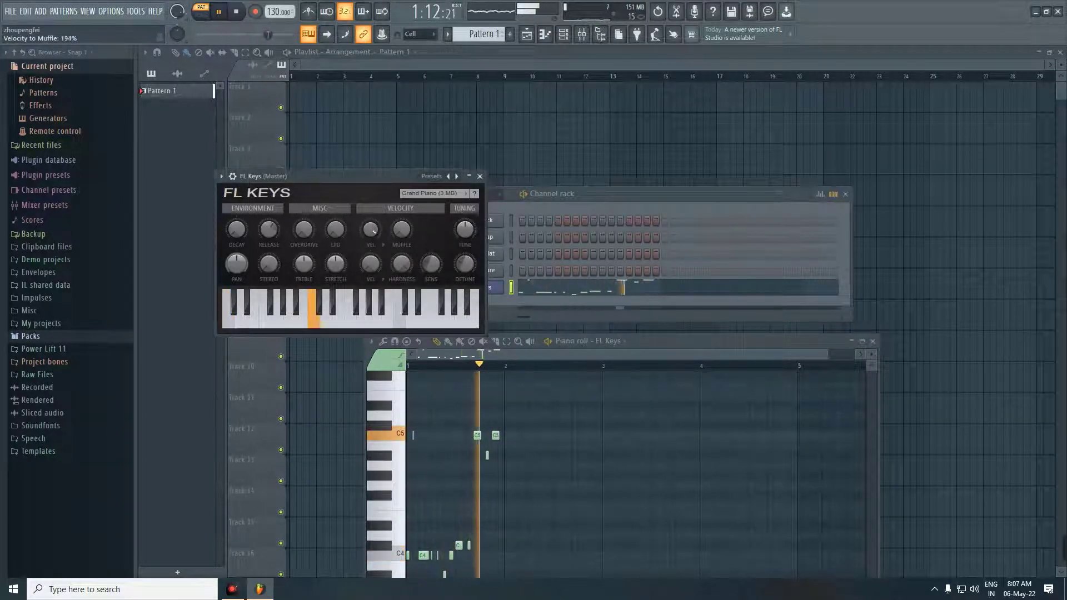
{"action": "left_click_drag", "start_coordinate": [370, 264], "coordinate": [370, 248]}
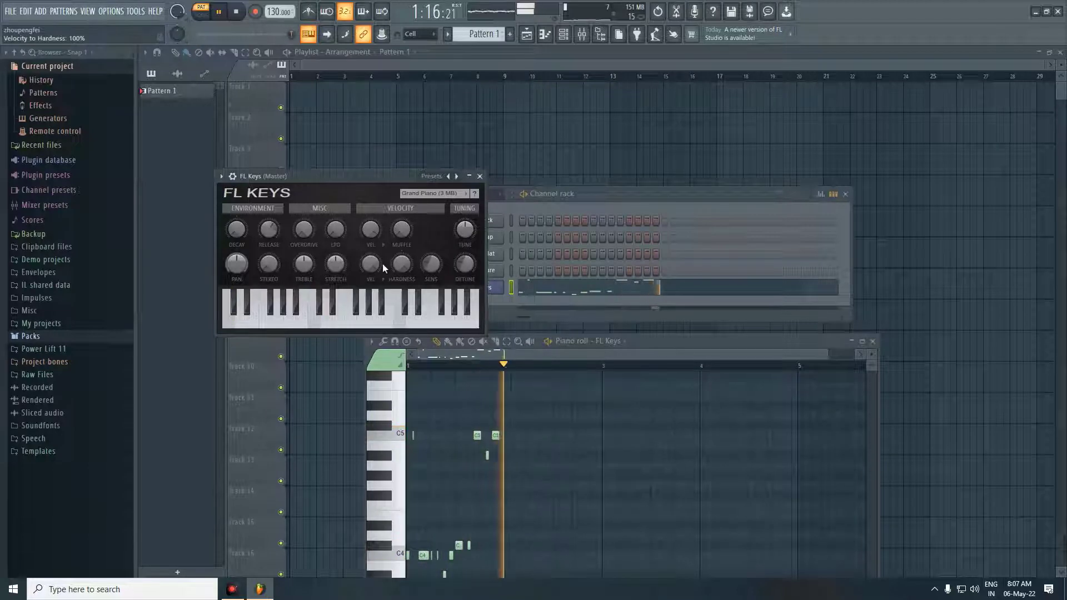
{"action": "left_click_drag", "start_coordinate": [269, 230], "coordinate": [269, 298]}
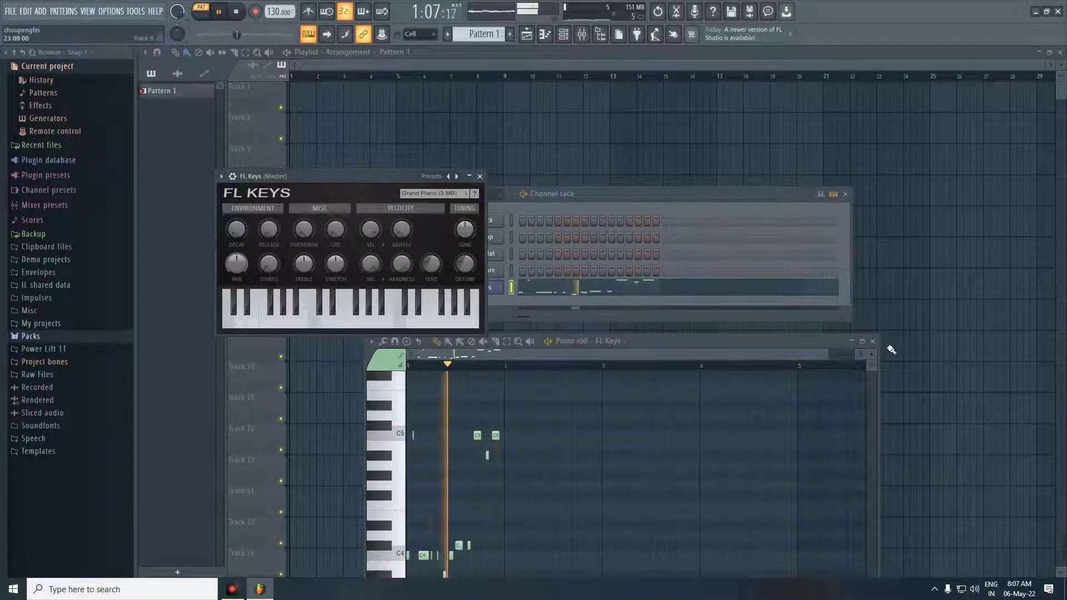
Close the piano roll, stop playback, keep the Grand Piano preset and open channel settings
{"action": "left_click", "coordinate": [872, 341]}
{"action": "left_click_drag", "start_coordinate": [376, 177], "coordinate": [443, 248]}
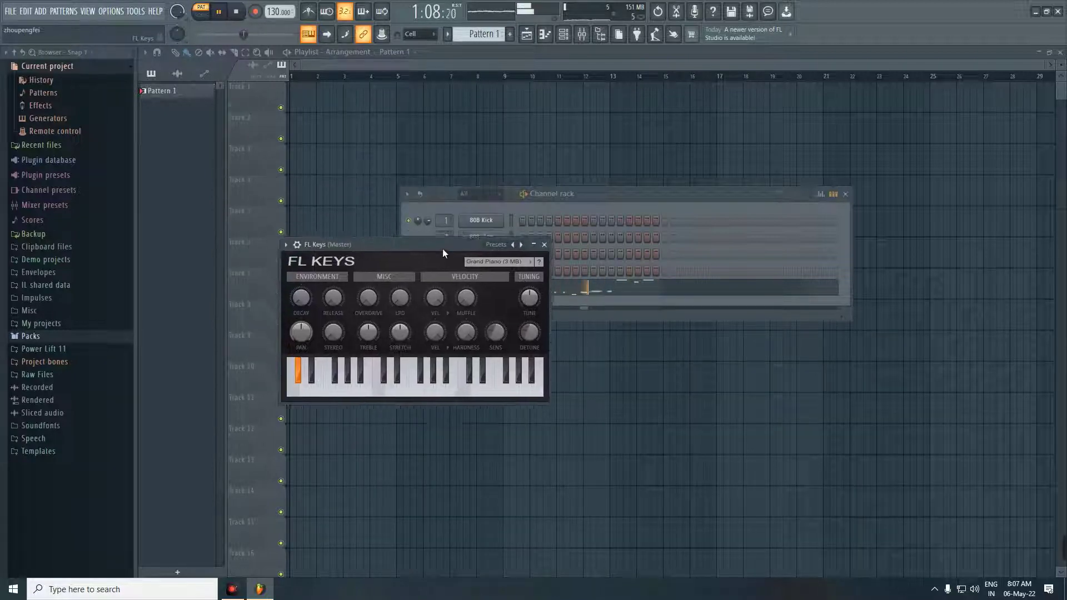
{"action": "key", "text": "space"}
{"action": "left_click", "coordinate": [482, 266]}
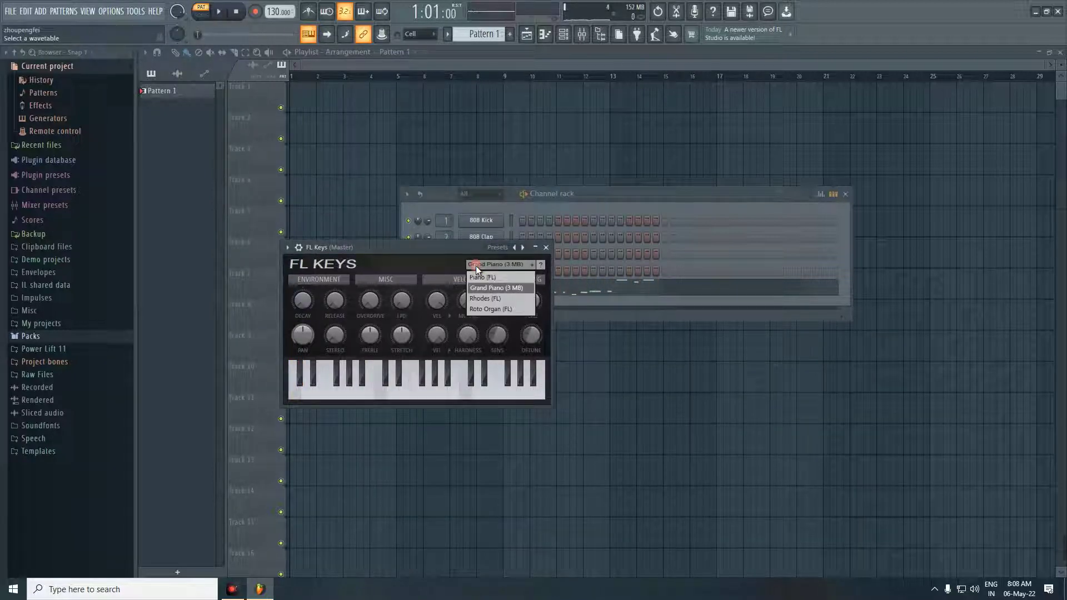
{"action": "left_click", "coordinate": [459, 260]}
{"action": "left_click", "coordinate": [299, 247]}
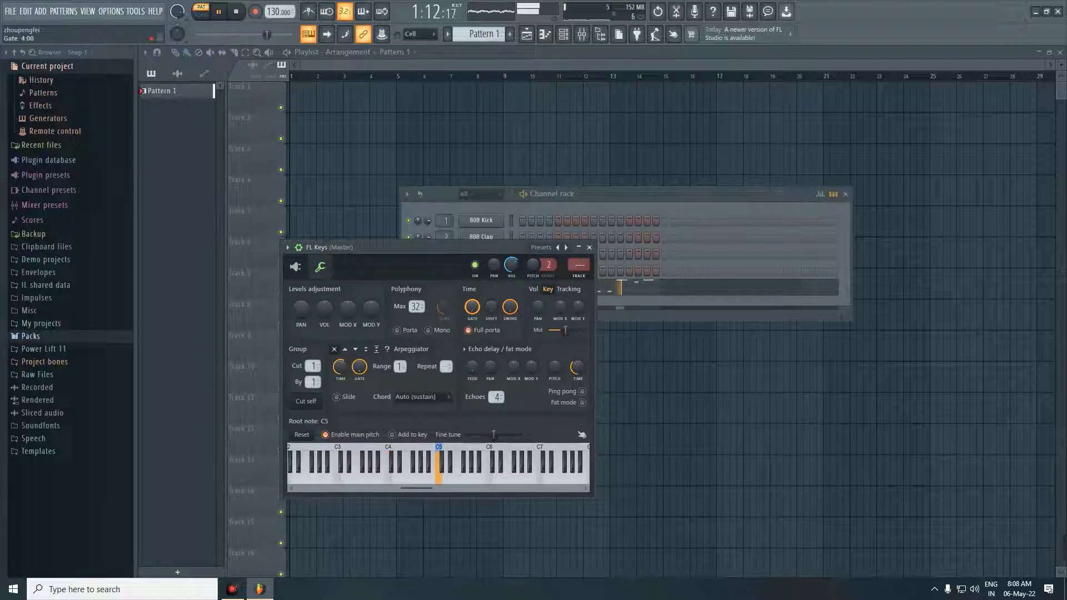
Shorten the FL Keys gate time, add time shift, and enable portamento with a 0:01 slide
{"action": "left_click_drag", "start_coordinate": [474, 305], "coordinate": [480, 309]}
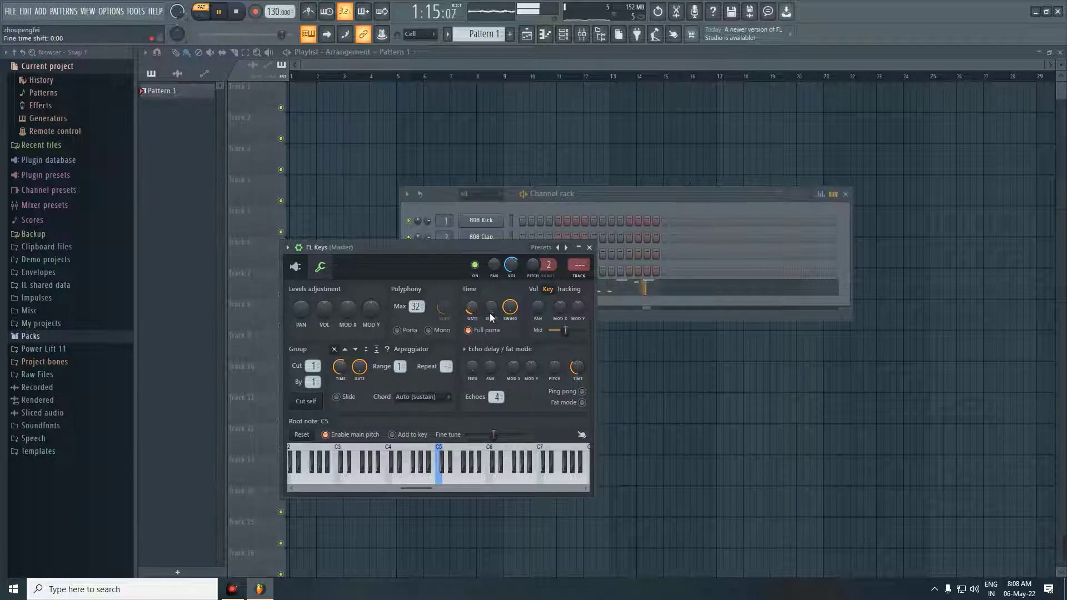
{"action": "scroll", "coordinate": [475, 314], "scroll_direction": "down", "scroll_amount": 1}
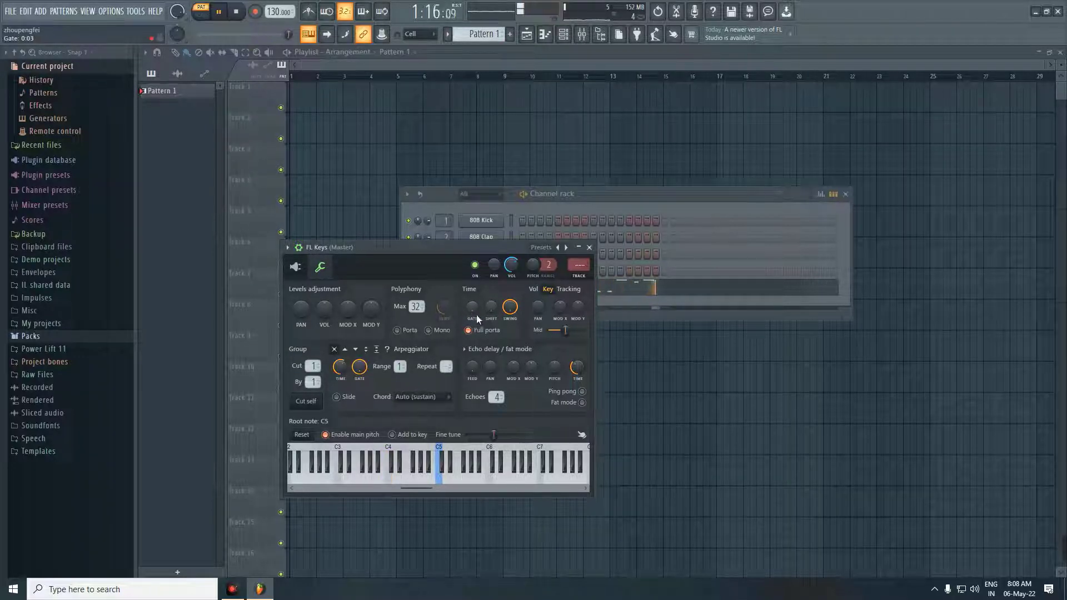
{"action": "left_click_drag", "start_coordinate": [488, 314], "coordinate": [488, 288]}
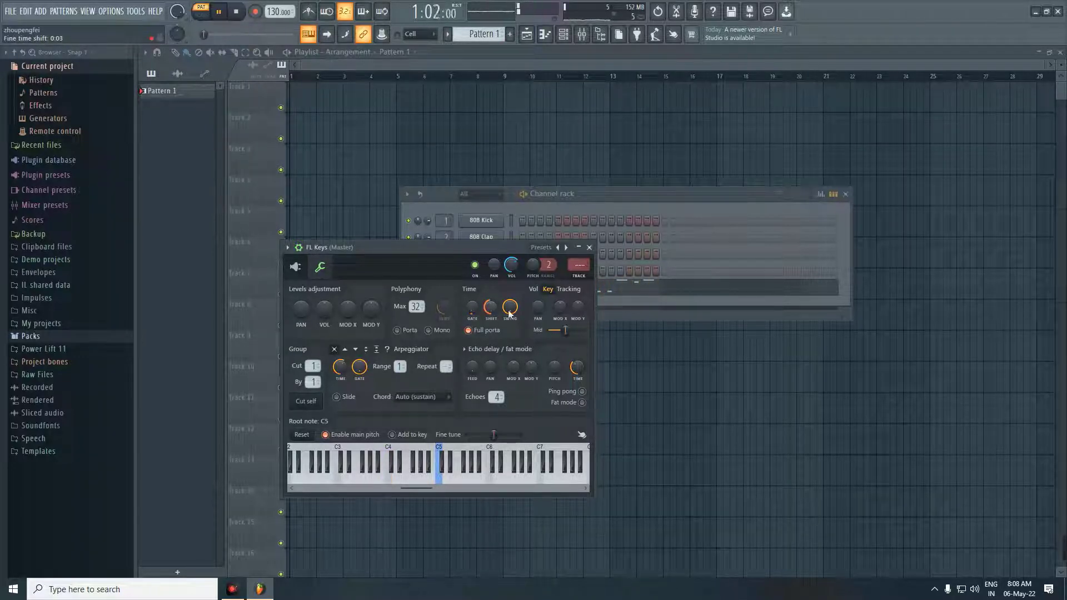
{"action": "left_click", "coordinate": [398, 331]}
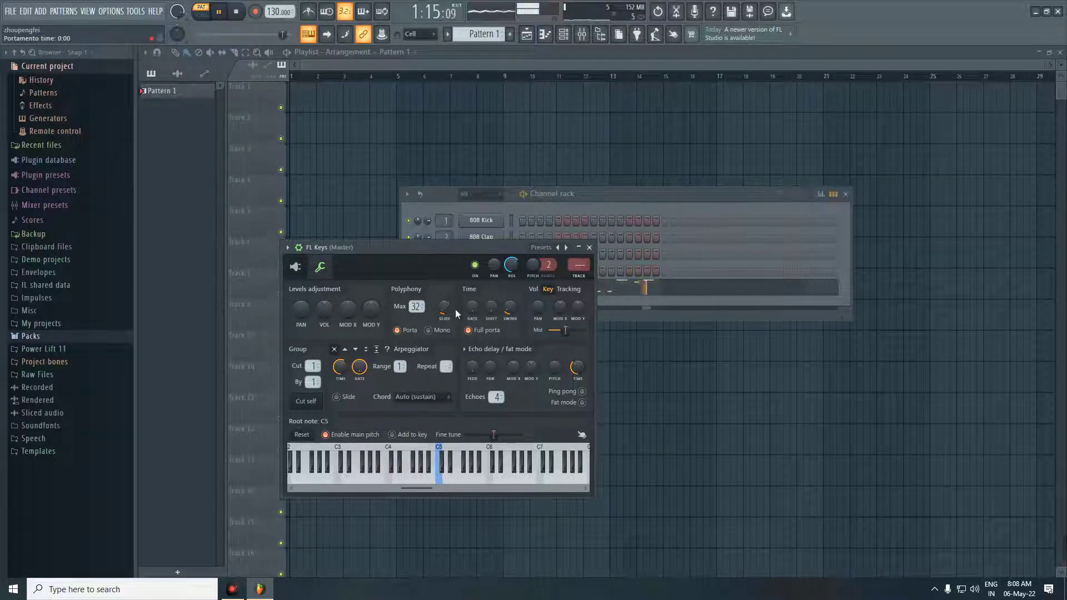
{"action": "left_click_drag", "start_coordinate": [445, 307], "coordinate": [451, 307]}
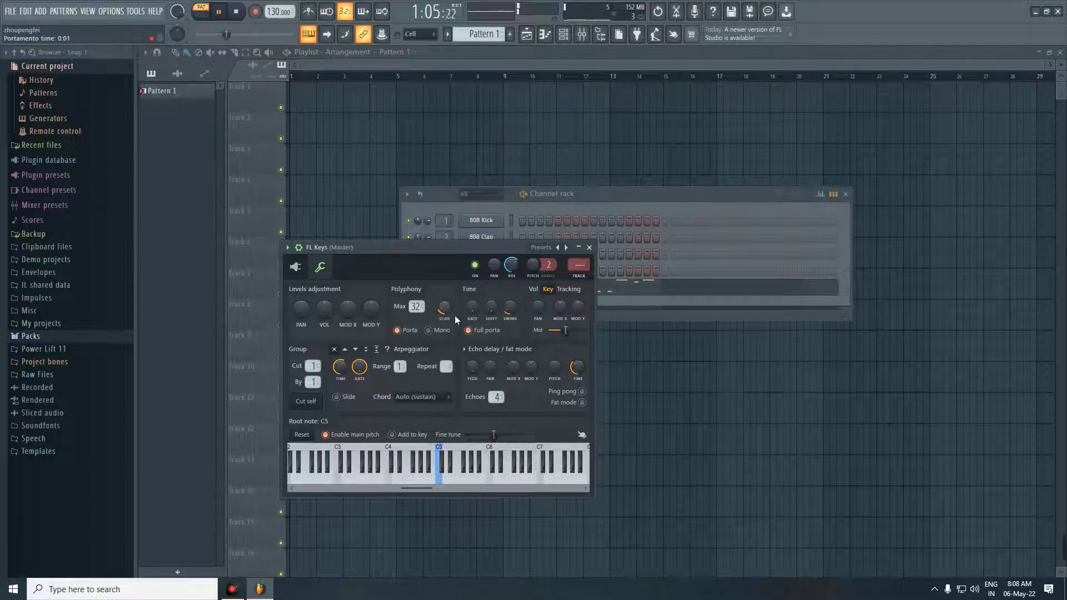
Move the mixer aside and put Fruity Delay 2 in Slot 1 of Insert 5
{"action": "left_click", "coordinate": [308, 267]}
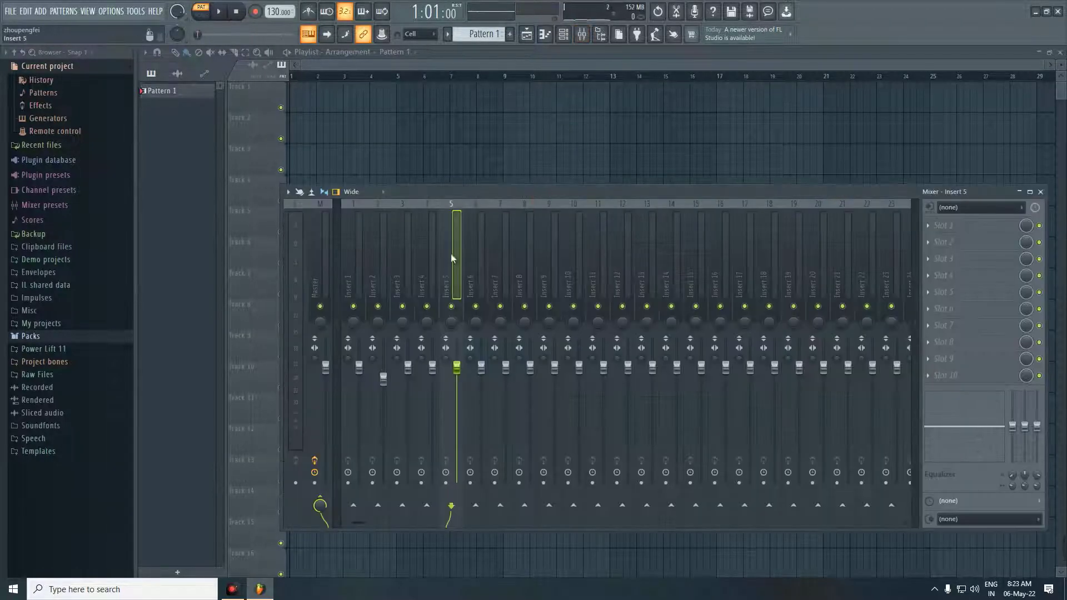
{"action": "left_click_drag", "start_coordinate": [571, 190], "coordinate": [371, 205]}
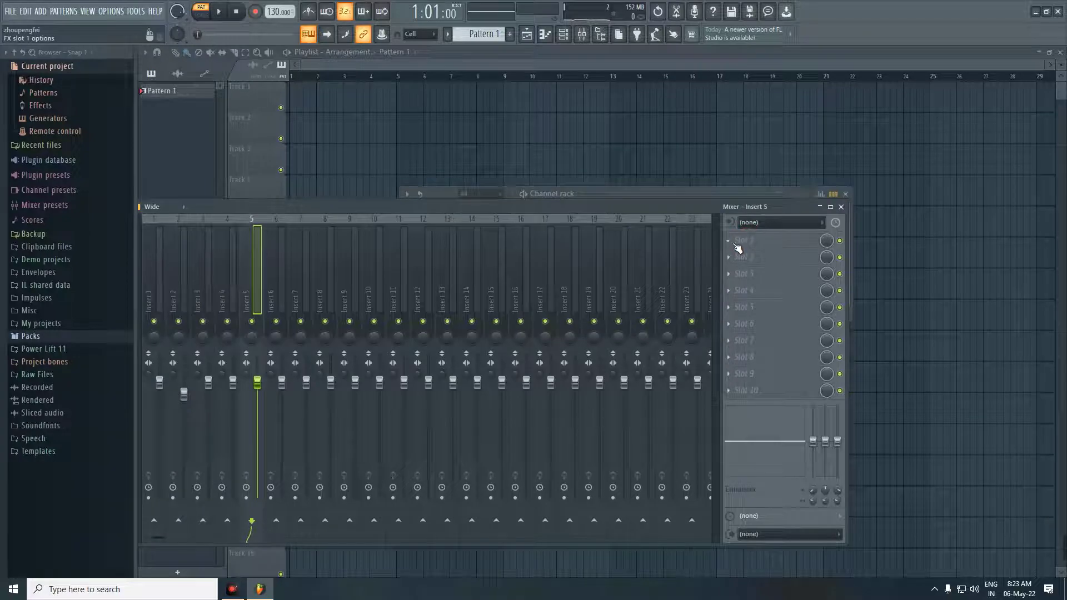
{"action": "left_click", "coordinate": [737, 246]}
{"action": "left_click", "coordinate": [388, 323]}
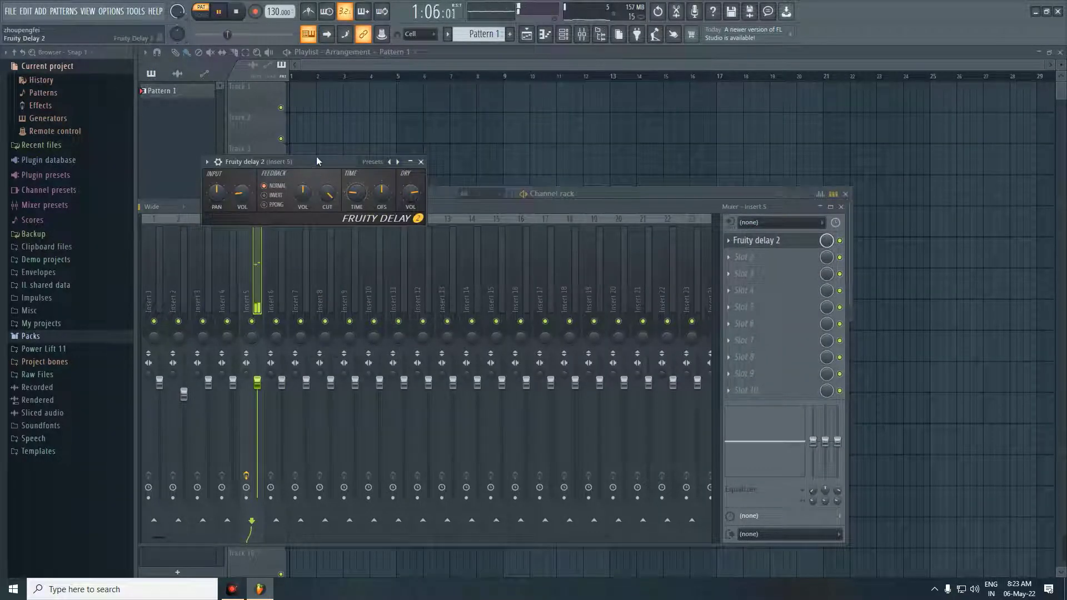
Lower Fruity Delay 2's dry level to 93% and input volume fully down, then close it
{"action": "left_click_drag", "start_coordinate": [316, 161], "coordinate": [436, 312]}
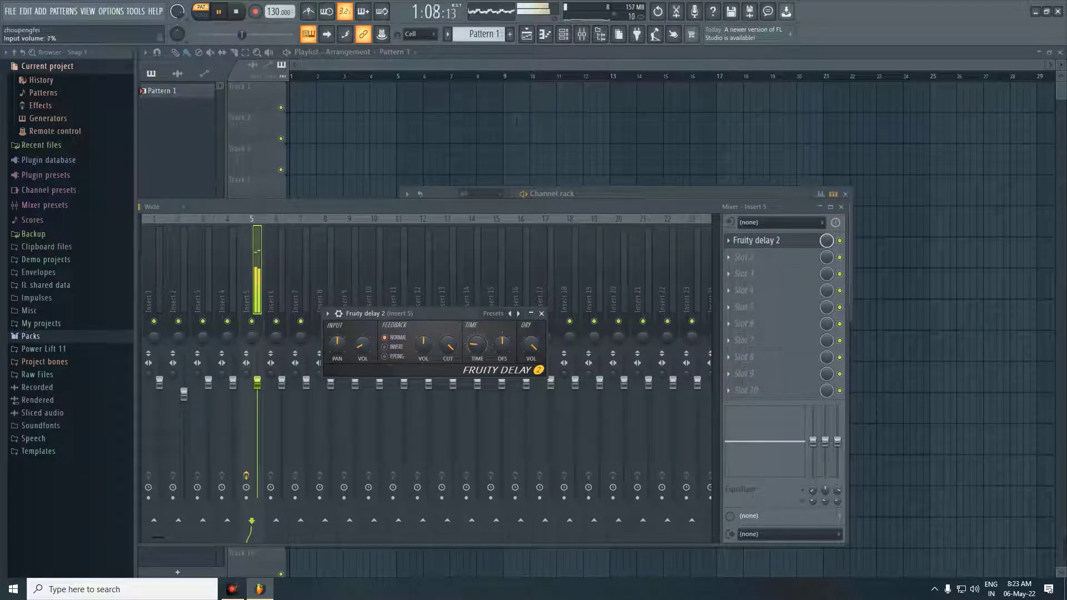
{"action": "left_click_drag", "start_coordinate": [531, 344], "coordinate": [531, 349]}
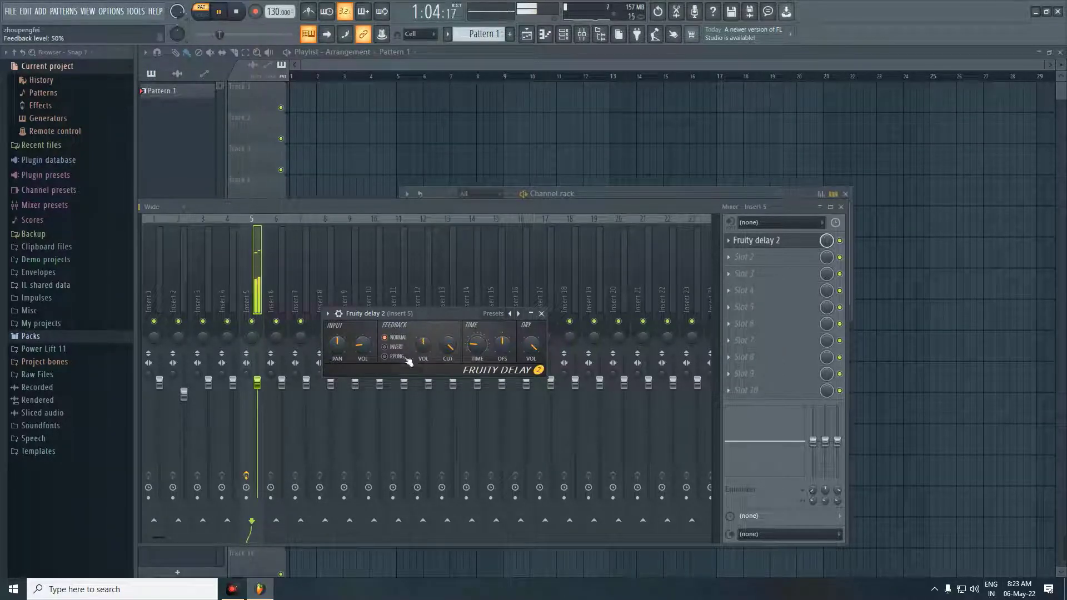
{"action": "left_click_drag", "start_coordinate": [362, 345], "coordinate": [362, 358]}
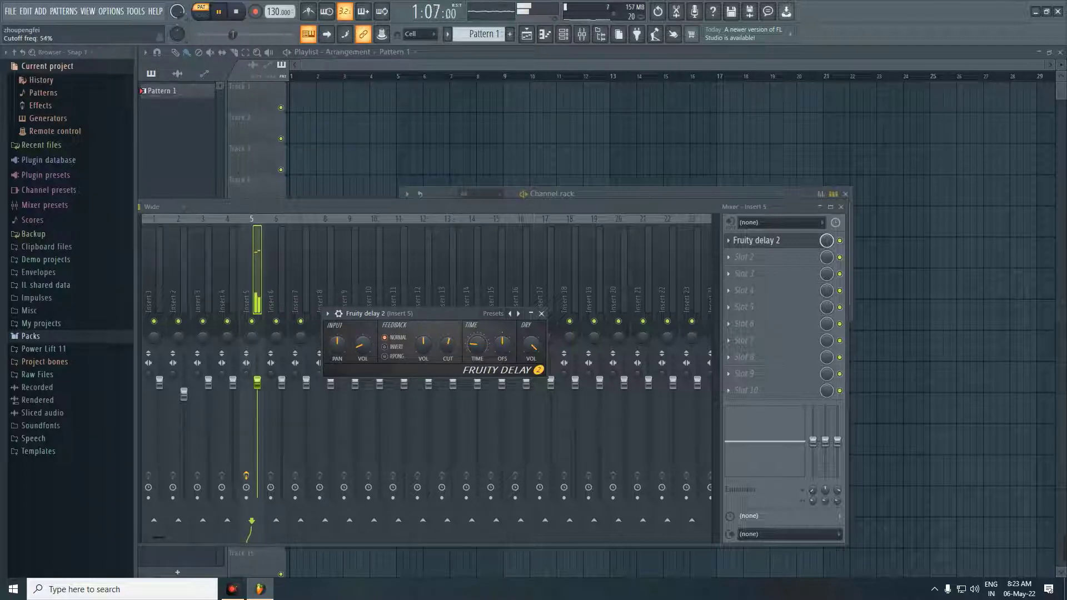
{"action": "left_click", "coordinate": [541, 313]}
Load Fruity Reeverb 2 into Slot 2 of Insert 5, play to hear it, then close it
{"action": "left_click", "coordinate": [741, 258]}
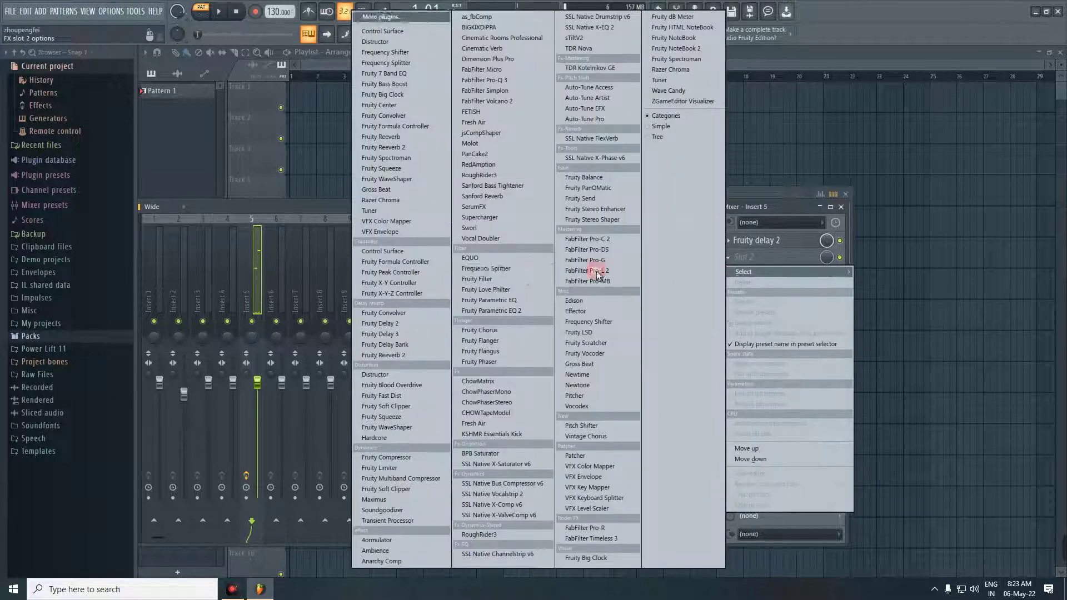
{"action": "left_click", "coordinate": [405, 355]}
{"action": "key", "text": "space"}
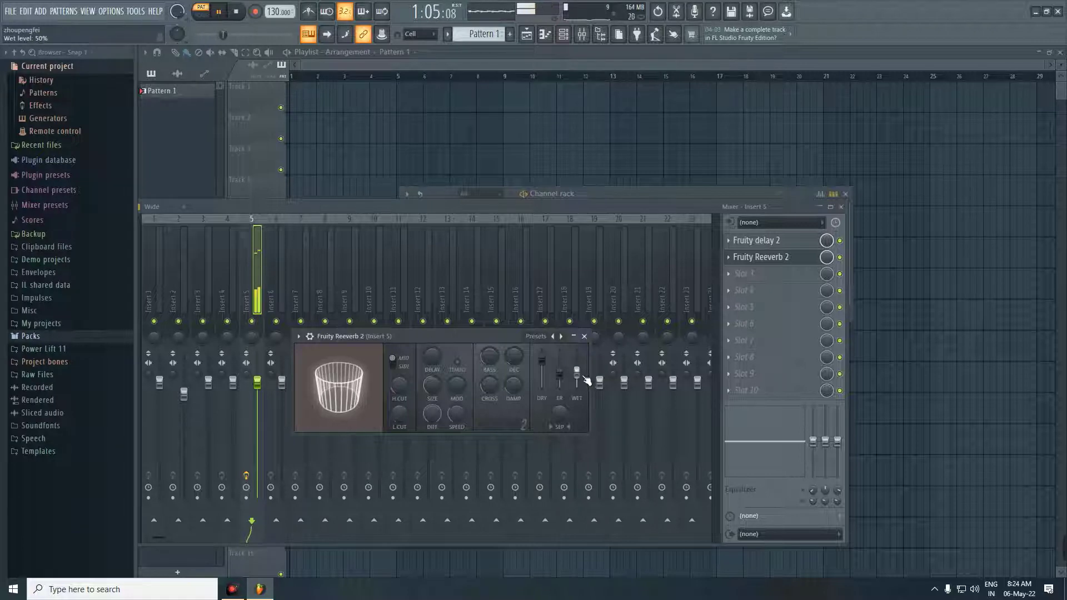
{"action": "left_click", "coordinate": [584, 336]}
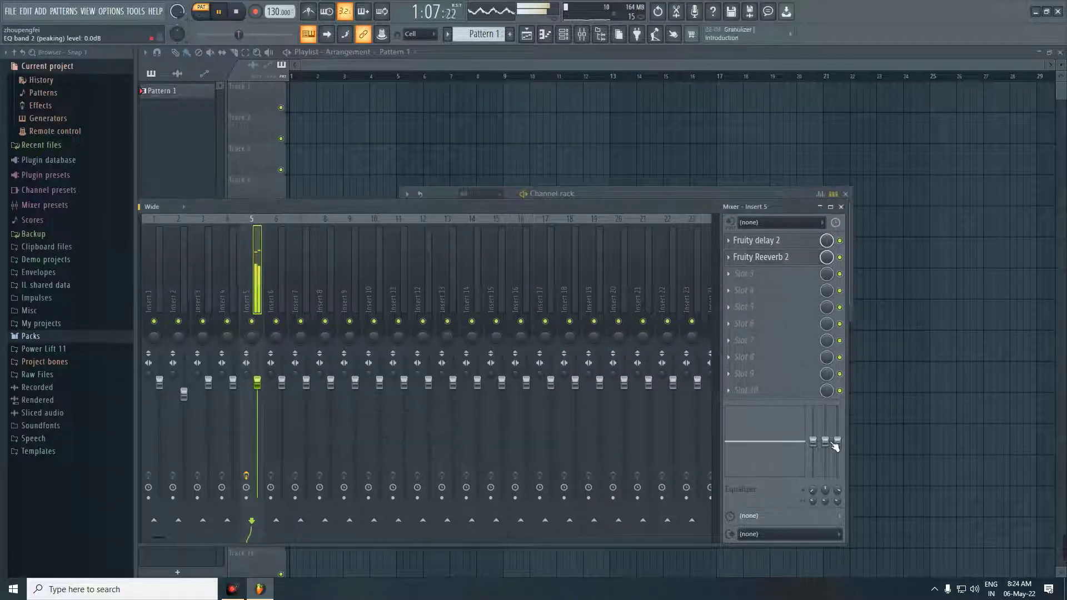
Raise insert 5's EQ band 2, sweep its frequency and width, and lower the high shelf to -5.8 dB
{"action": "left_click_drag", "start_coordinate": [825, 441], "coordinate": [824, 430]}
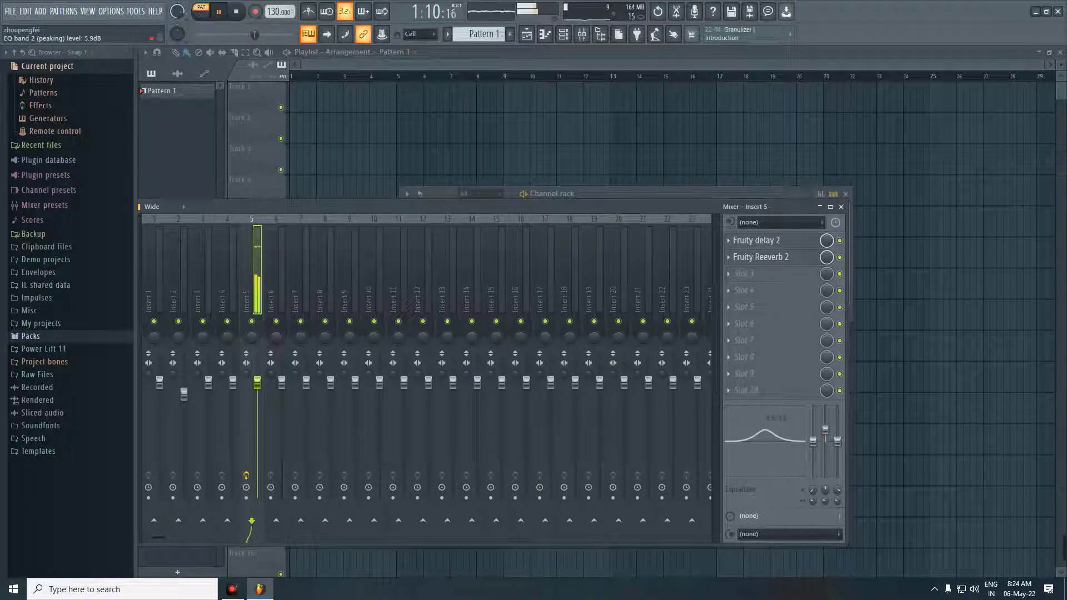
{"action": "mouse_move", "coordinate": [825, 490]}
{"action": "left_mouse_down"}
{"action": "mouse_move", "coordinate": [825, 464]}
{"action": "mouse_move", "coordinate": [825, 486]}
{"action": "left_mouse_up"}
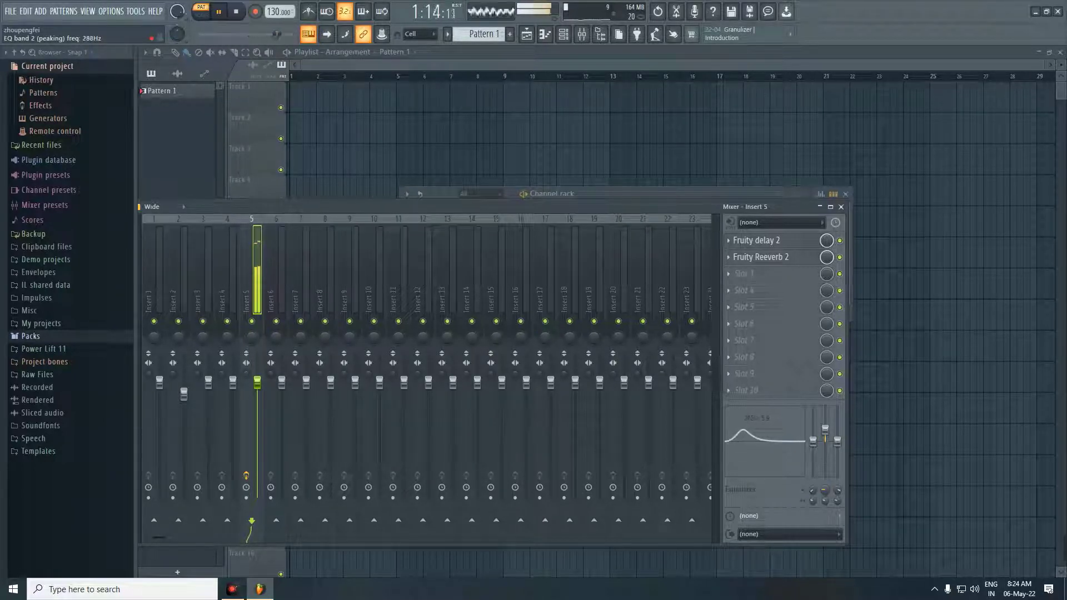
{"action": "left_click_drag", "start_coordinate": [837, 441], "coordinate": [825, 420]}
{"action": "left_click_drag", "start_coordinate": [825, 491], "coordinate": [825, 477]}
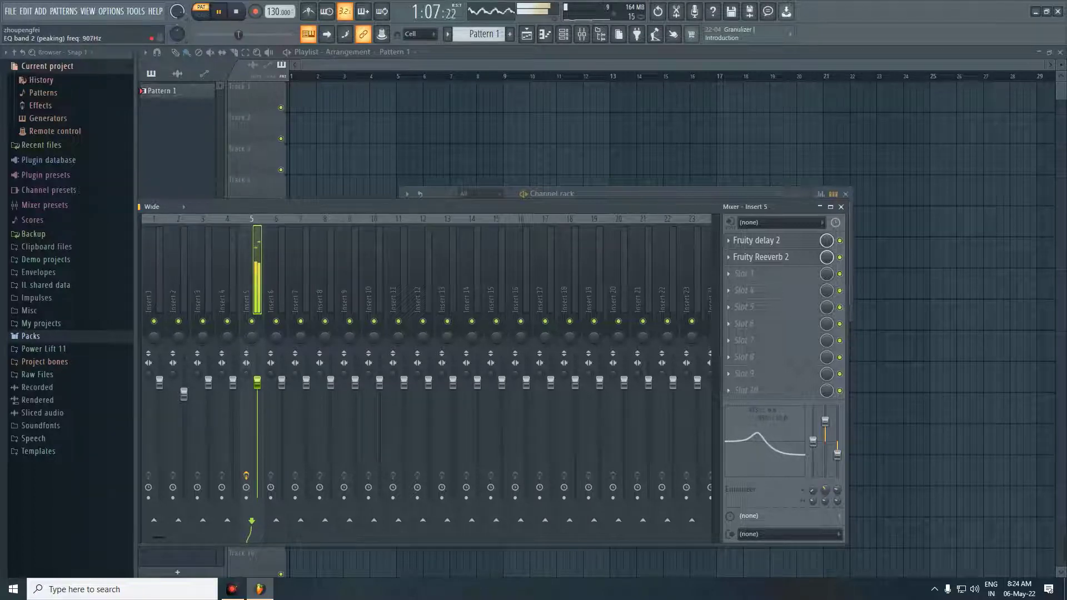
{"action": "mouse_move", "coordinate": [757, 434]}
{"action": "left_mouse_down"}
{"action": "mouse_move", "coordinate": [772, 433]}
{"action": "mouse_move", "coordinate": [758, 435]}
{"action": "left_mouse_up"}
{"action": "left_click_drag", "start_coordinate": [825, 501], "coordinate": [824, 499]}
Drop EQ band 1 to -18 dB and boost band 2 to 18 dB at 330 Hz
{"action": "left_click_drag", "start_coordinate": [812, 441], "coordinate": [812, 483]}
{"action": "left_click_drag", "start_coordinate": [824, 420], "coordinate": [824, 413]}
{"action": "mouse_move", "coordinate": [824, 494]}
{"action": "left_mouse_down"}
{"action": "mouse_move", "coordinate": [825, 466]}
{"action": "mouse_move", "coordinate": [825, 511]}
{"action": "left_mouse_up"}
{"action": "left_click_drag", "start_coordinate": [831, 439], "coordinate": [831, 431]}
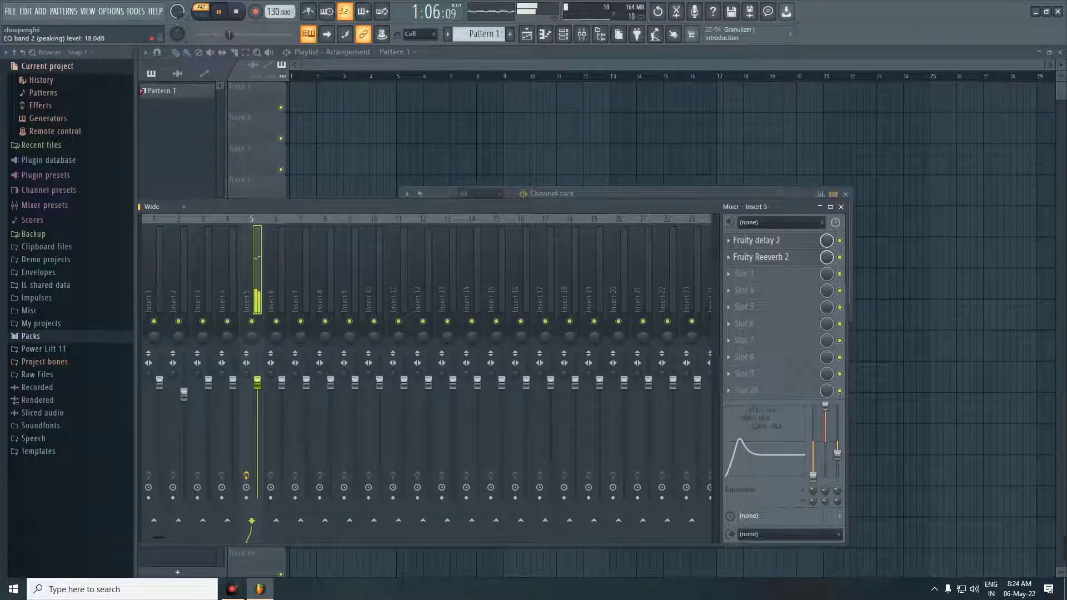
{"action": "left_click_drag", "start_coordinate": [824, 492], "coordinate": [825, 497]}
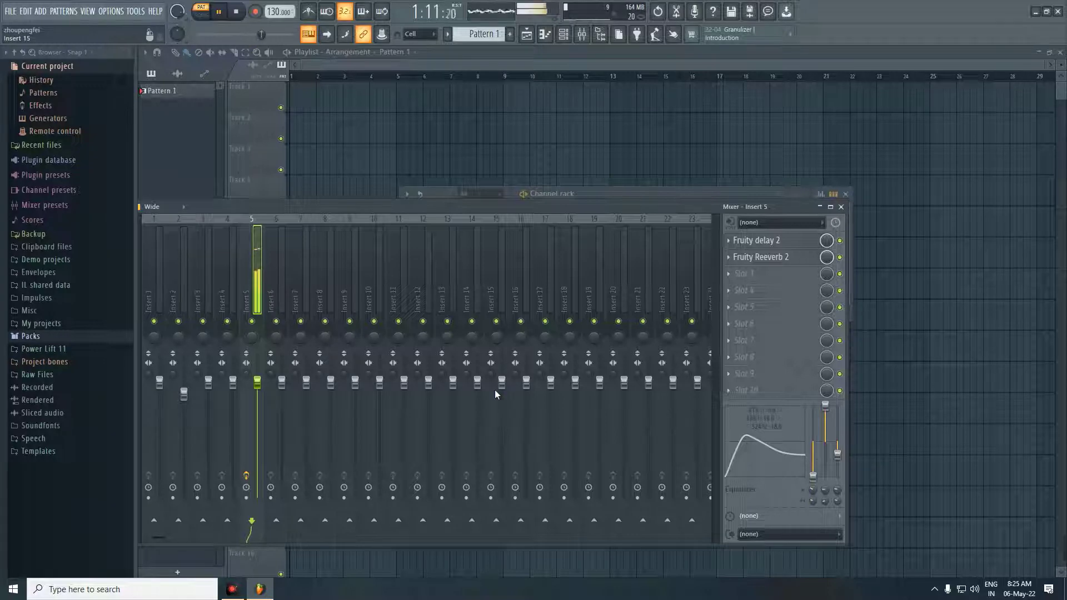
{"action": "left_click", "coordinate": [732, 275]}
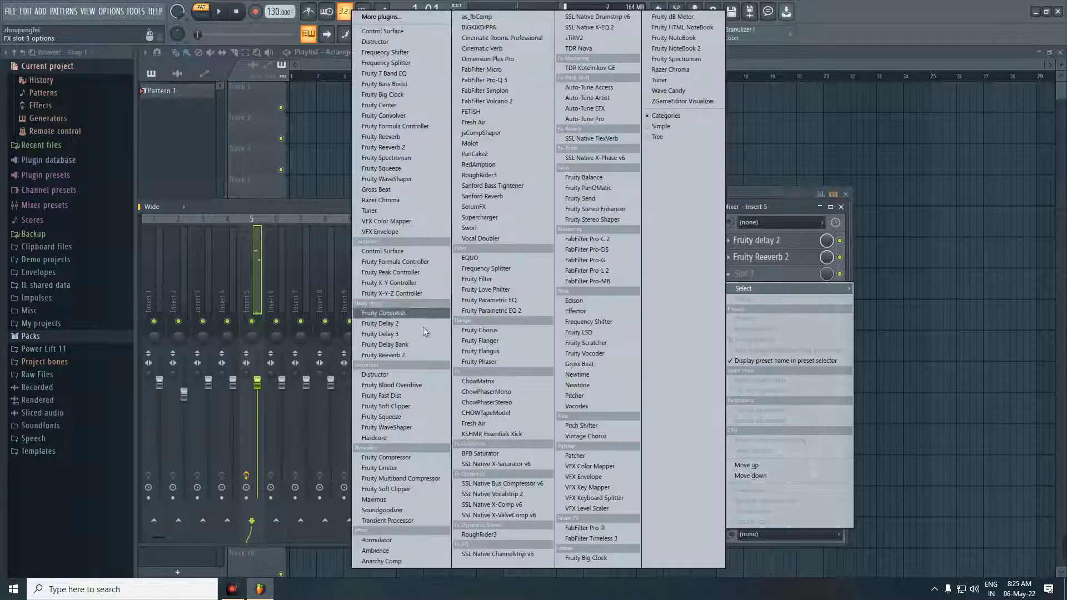